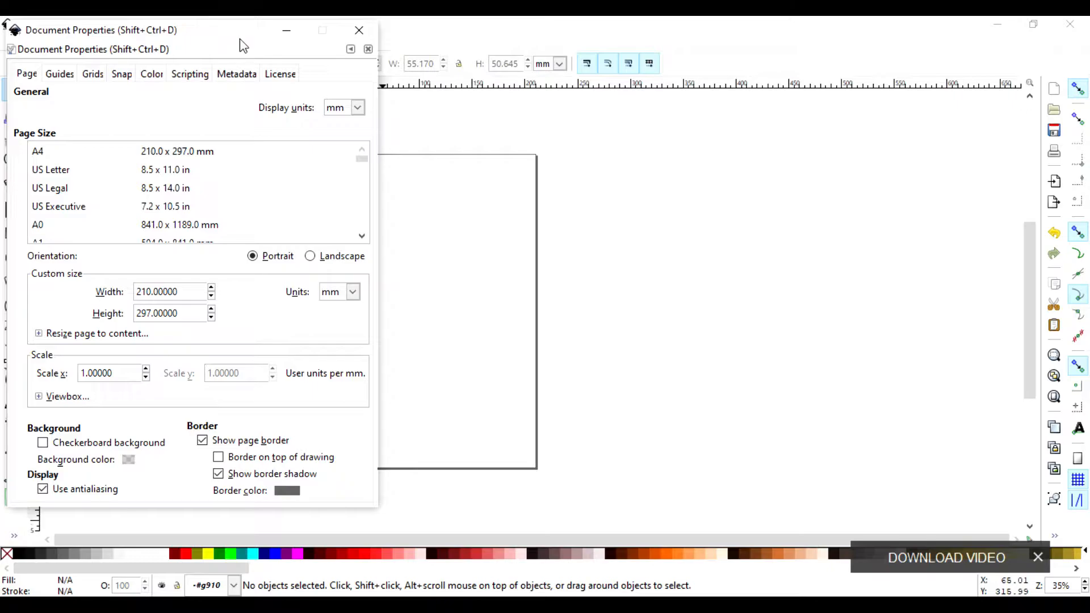
# - Move the document properties dialog beside the page and set the display units to cm
pyautogui.moveTo(241, 35); pyautogui.dragTo(879, 52)
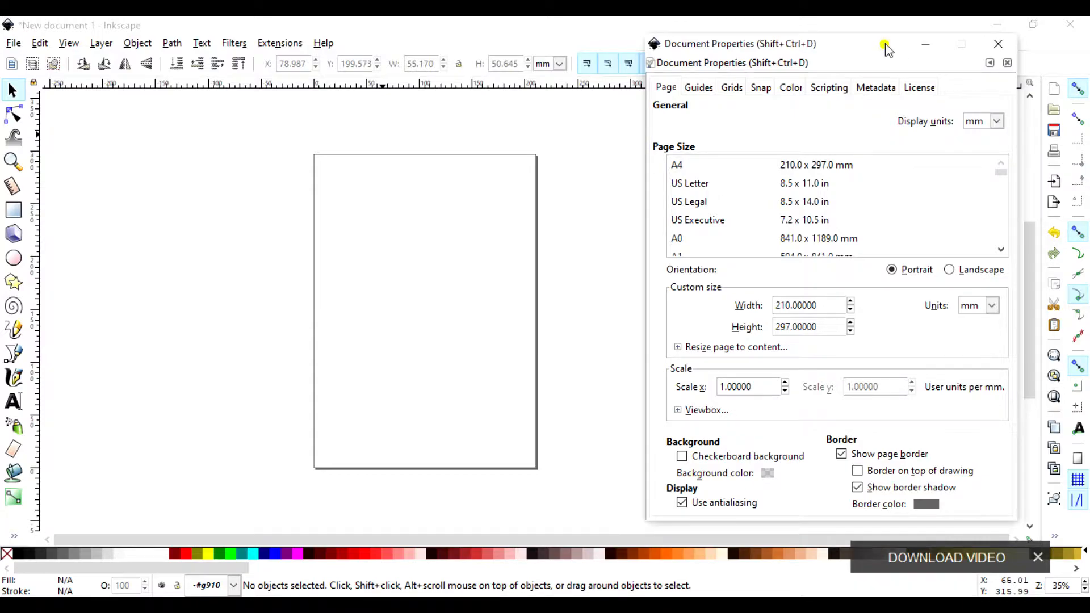
pyautogui.moveTo(885, 44); pyautogui.dragTo(897, 36)
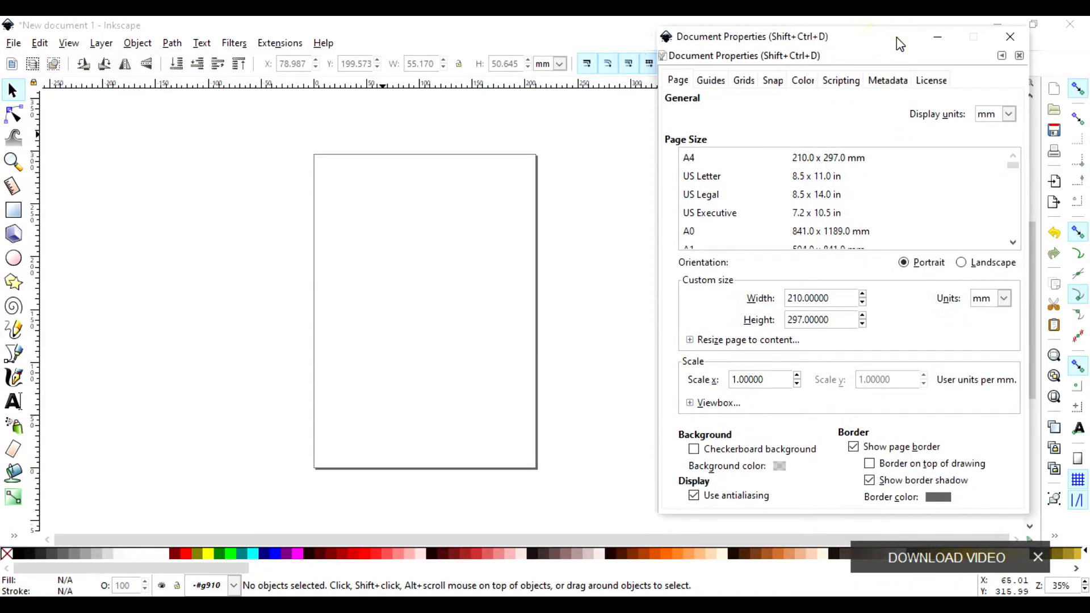
pyautogui.click(1001, 54)
pyautogui.click(1030, 122)
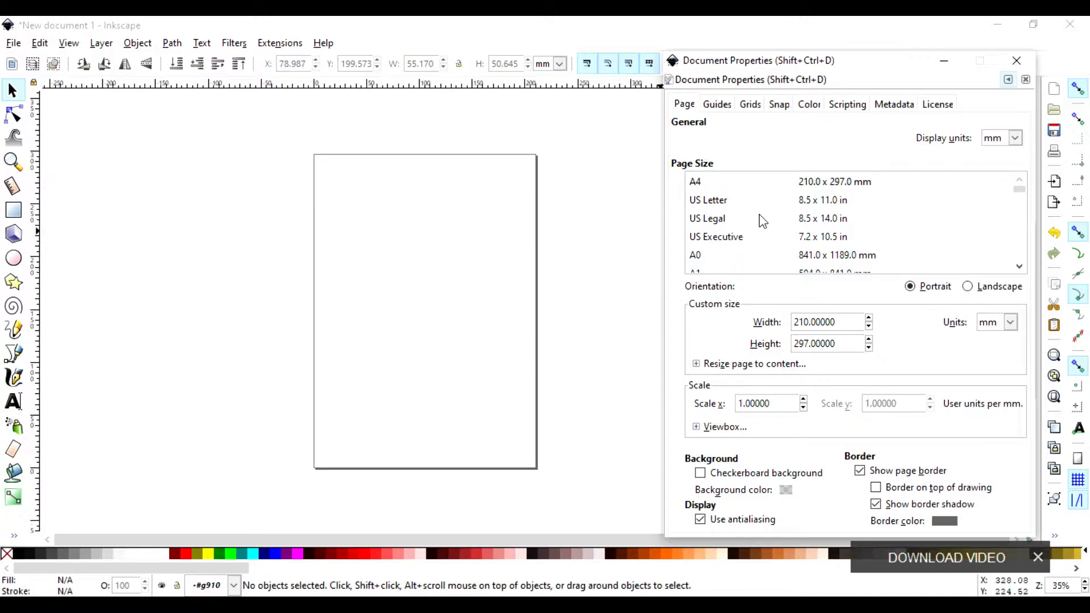
pyautogui.click(1016, 139)
pyautogui.click(1016, 139)
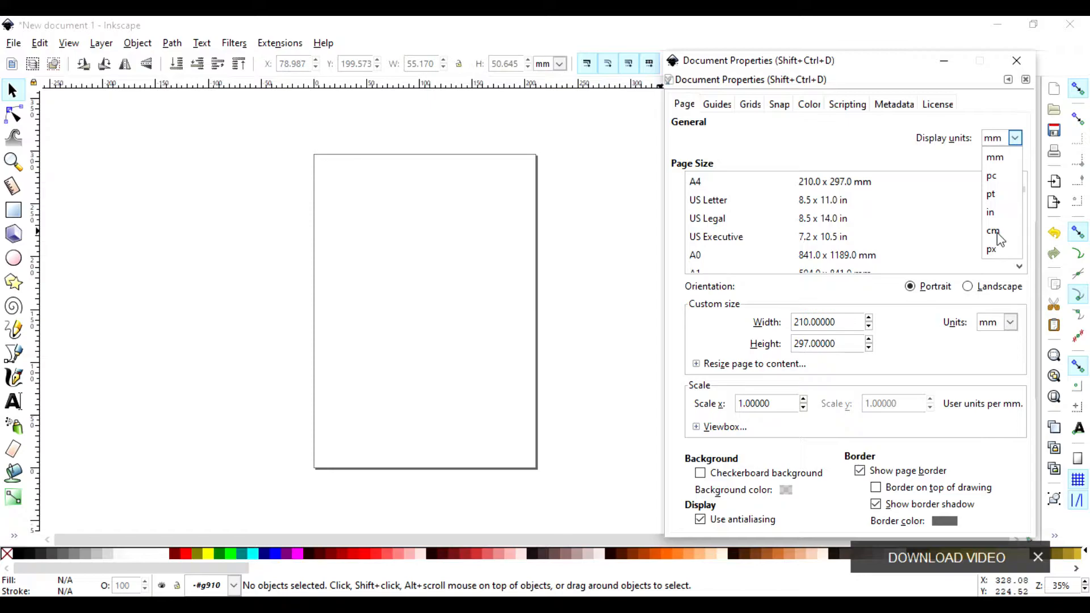
pyautogui.click(998, 232)
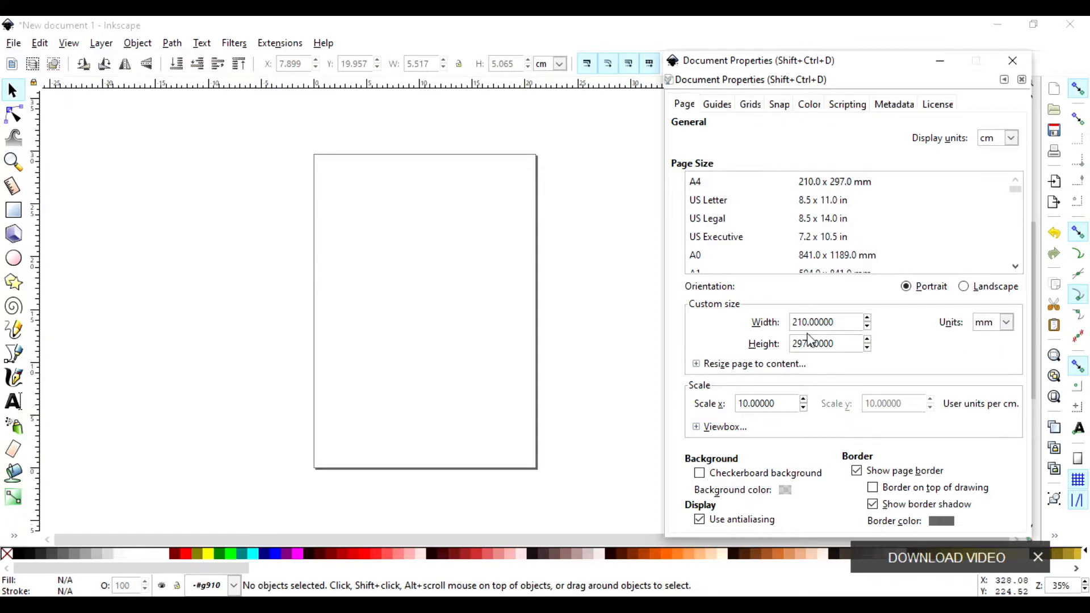
# - Switch the custom page size units to cm and set the page width to 60
pyautogui.click(1006, 322)
pyautogui.click(985, 417)
pyautogui.doubleClick(807, 322)
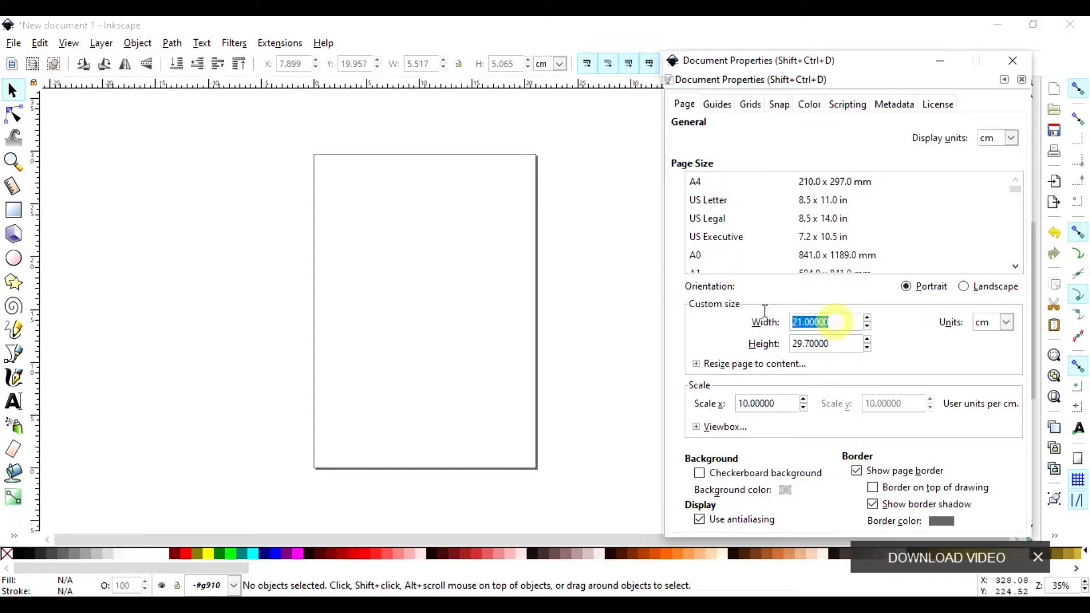
pyautogui.write('60')
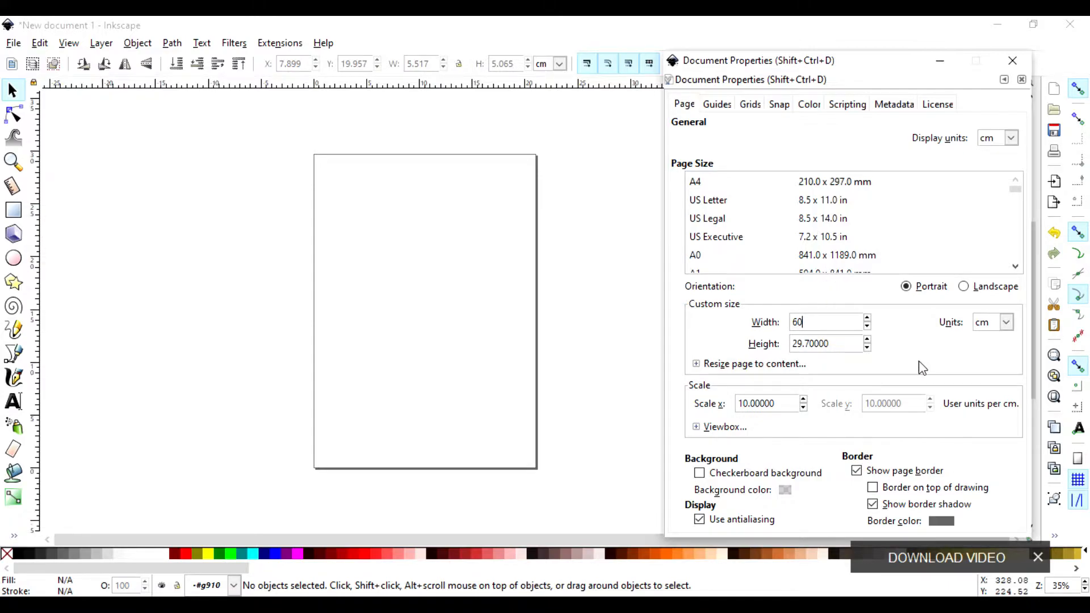
pyautogui.press('Return')
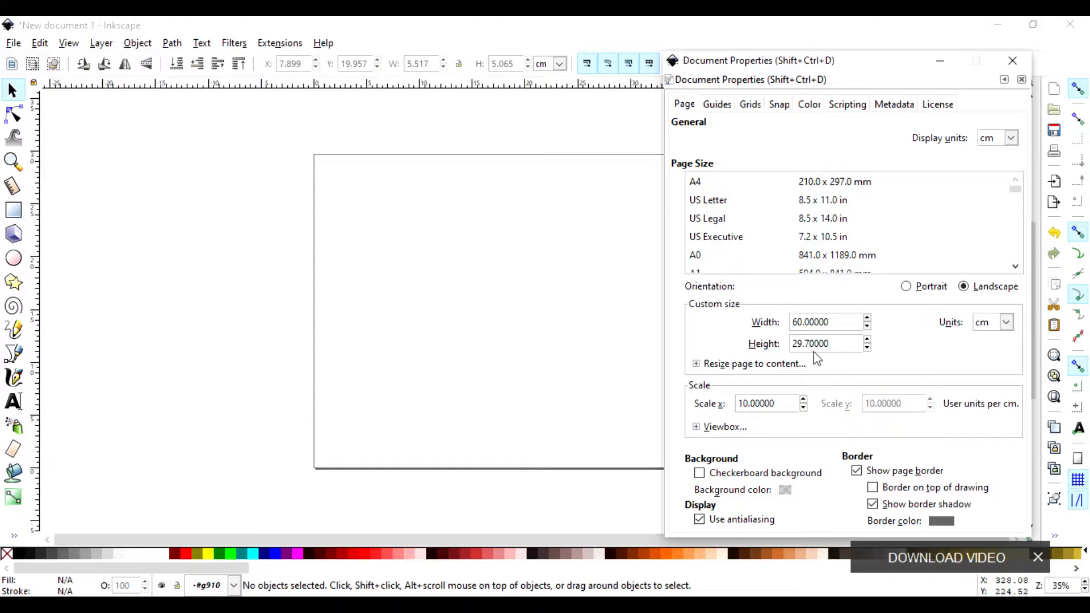
# - Set the custom page height to 30 cm and close the document properties
pyautogui.click(830, 344)
pyautogui.press('BackSpace')
pyautogui.press('BackSpace')
pyautogui.press('BackSpace')
pyautogui.press('BackSpace')
pyautogui.press('BackSpace')
pyautogui.press('BackSpace')
pyautogui.press('BackSpace')
pyautogui.press('BackSpace')
pyautogui.write('30')
pyautogui.press('Return')
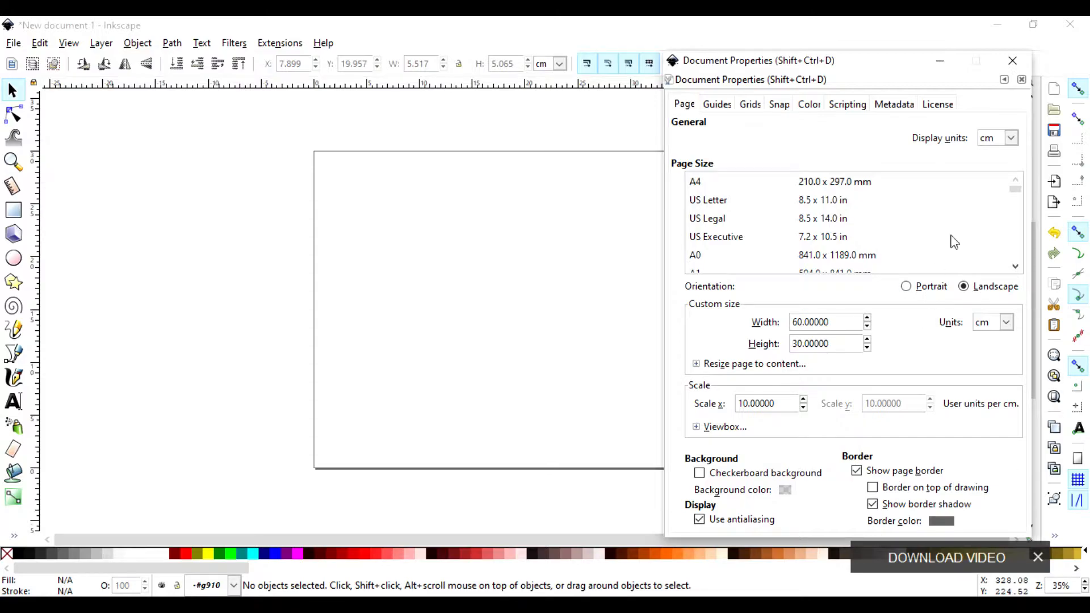
pyautogui.click(1012, 60)
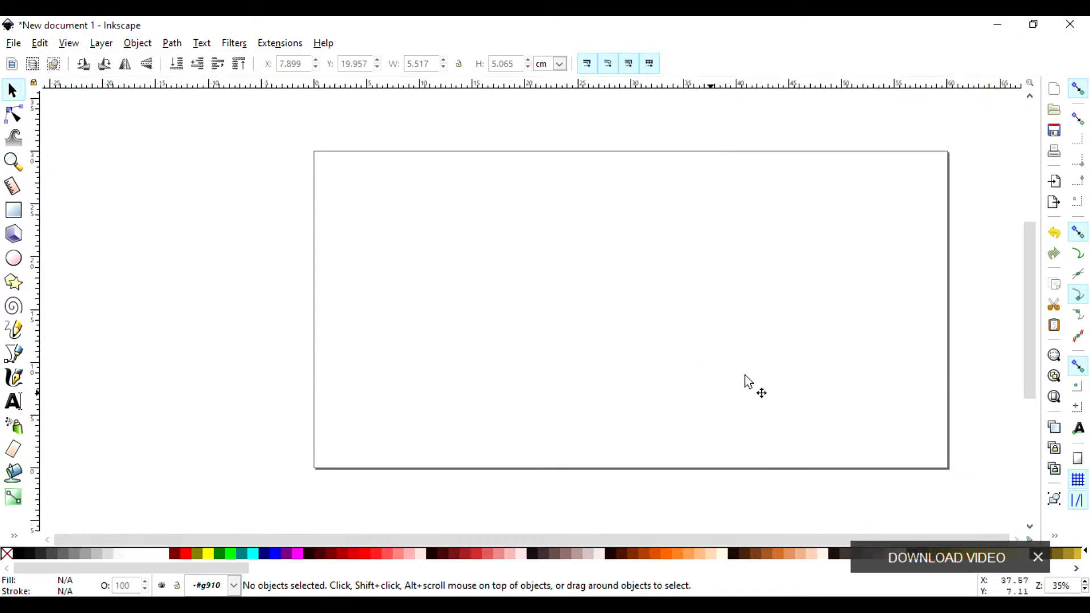
pyautogui.moveTo(1028, 307)
pyautogui.mouseDown()
pyautogui.moveTo(1031, 282)
pyautogui.moveTo(1031, 359)
pyautogui.moveTo(1031, 267)
pyautogui.moveTo(1031, 313)
pyautogui.mouseUp()
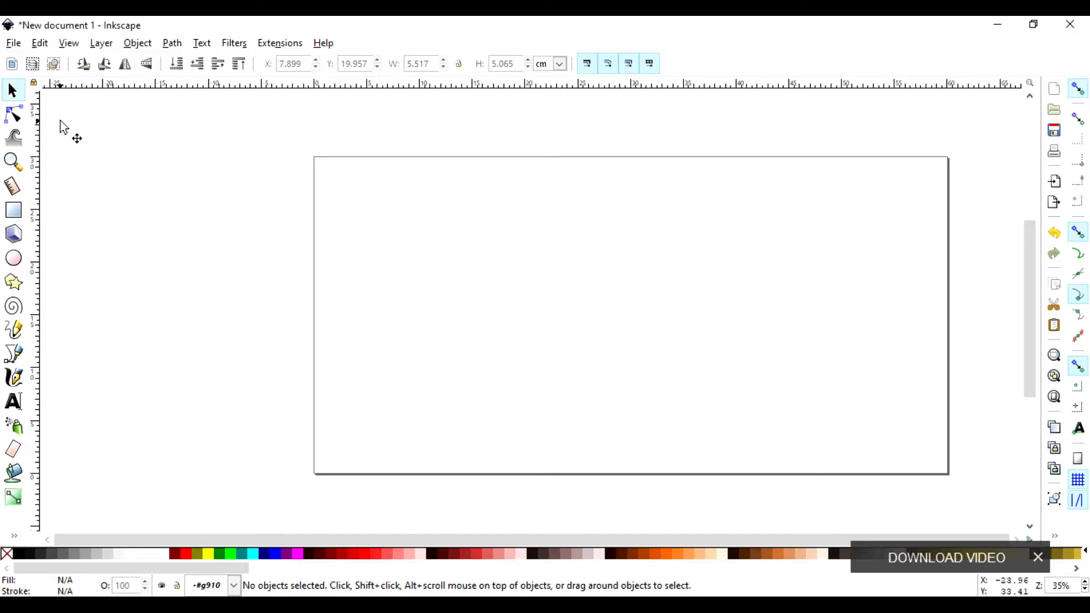
# - Reopen the document properties beside the page, set the display units to inches and choose the US Letter page size
pyautogui.click(14, 42)
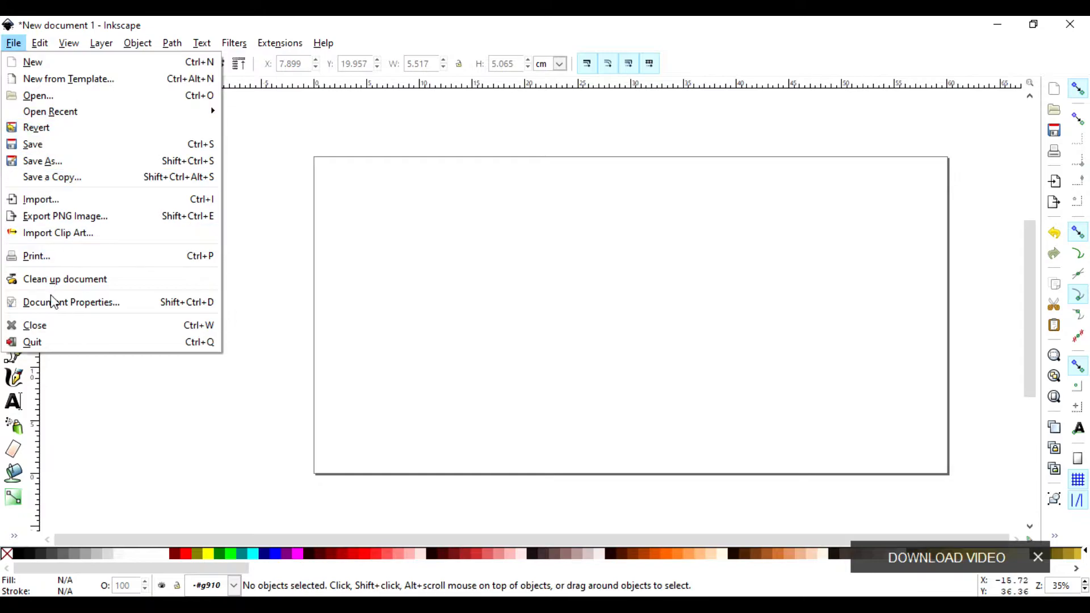
pyautogui.click(94, 303)
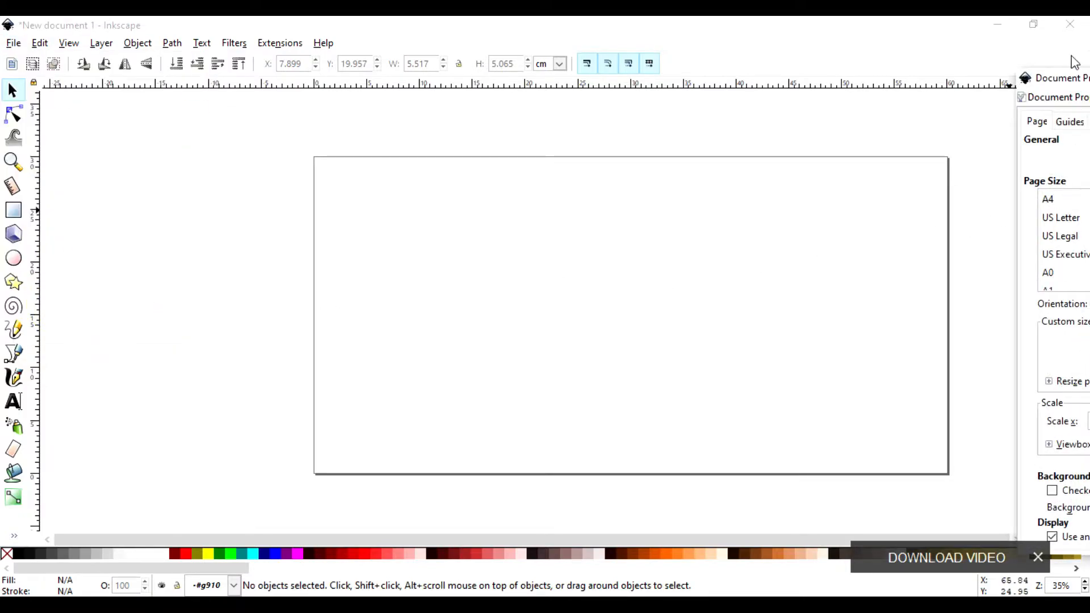
pyautogui.moveTo(1052, 82); pyautogui.dragTo(689, 64)
pyautogui.click(1039, 559)
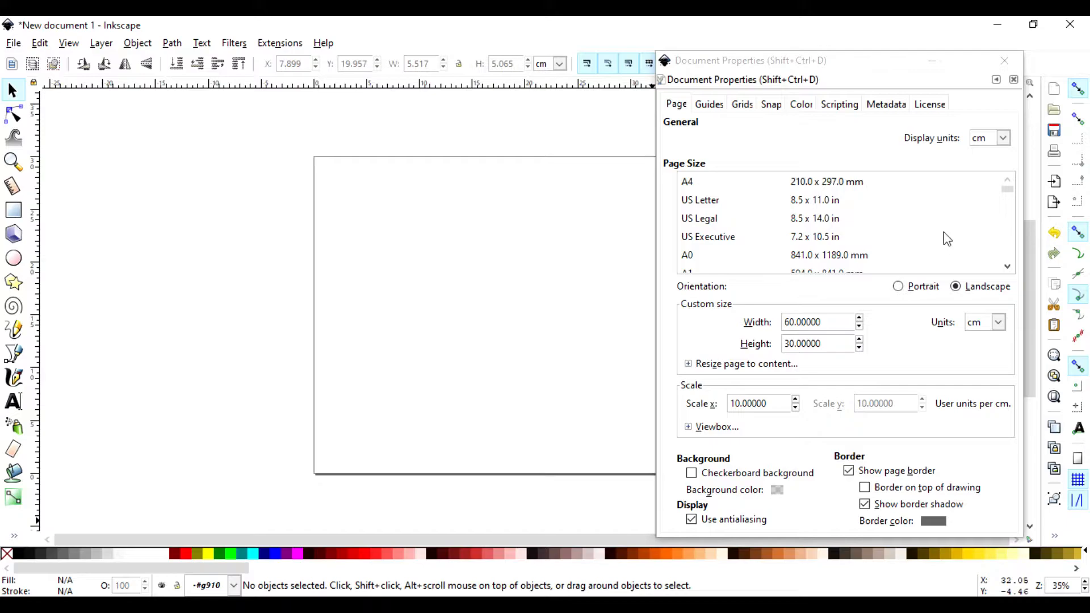
pyautogui.click(1003, 139)
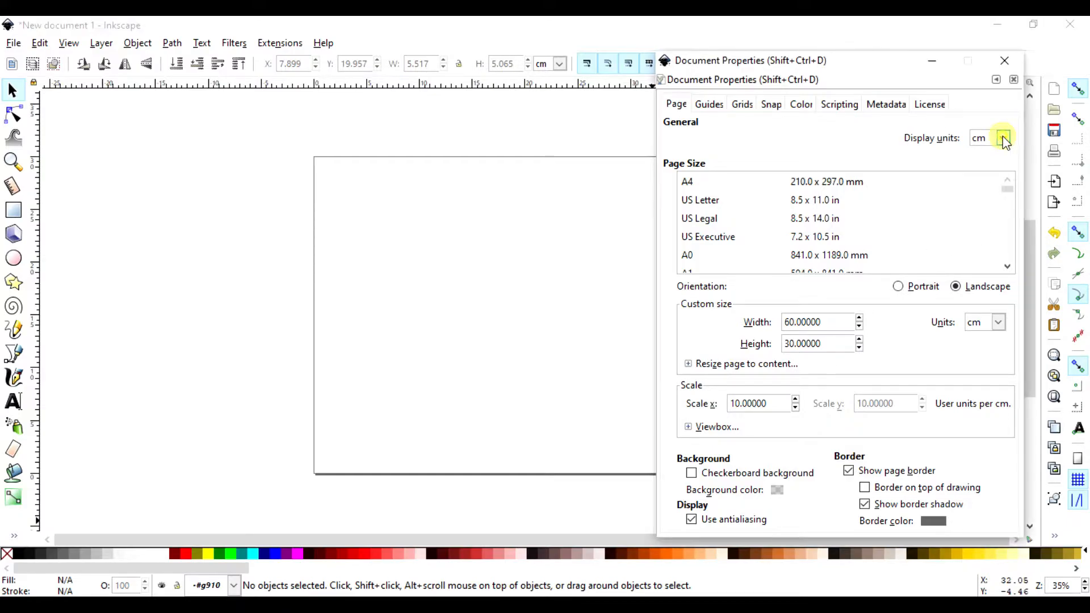
pyautogui.click(1003, 139)
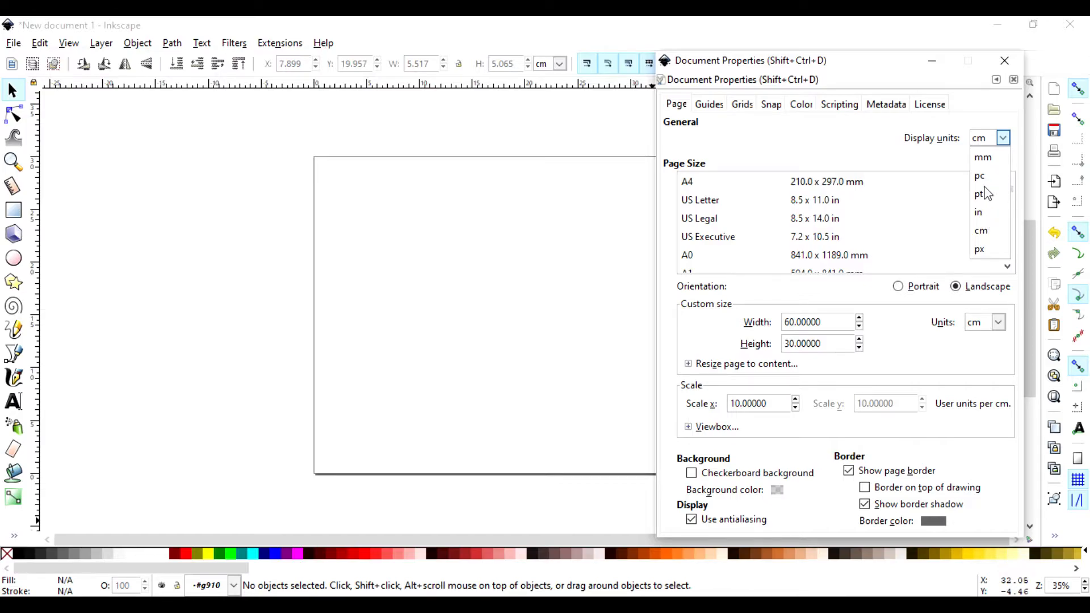
pyautogui.click(988, 213)
pyautogui.click(991, 205)
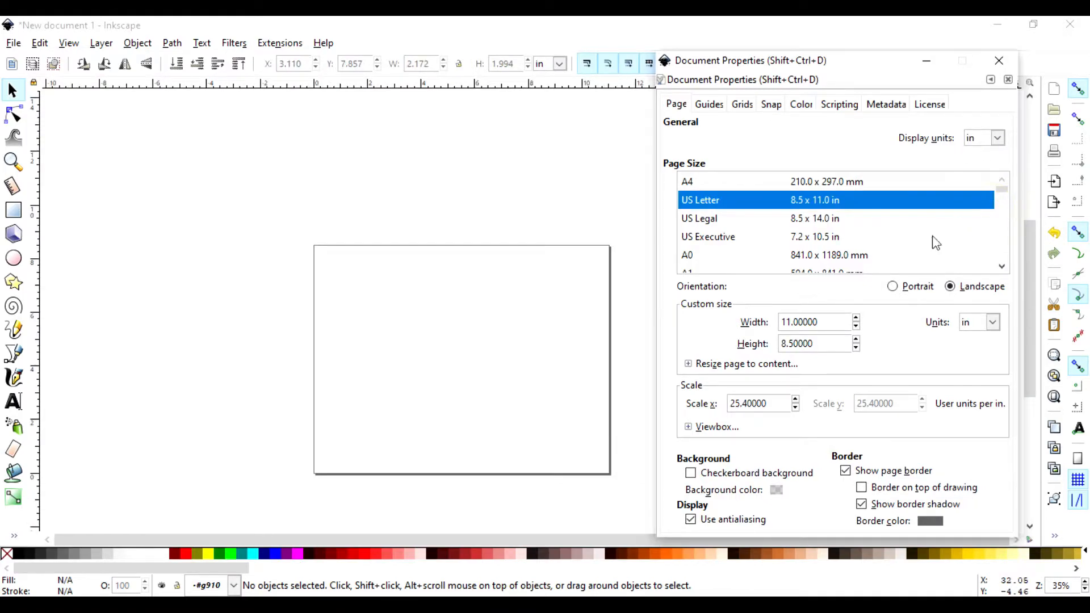
# - Choose inches as the custom page size units
pyautogui.click(993, 322)
pyautogui.click(994, 323)
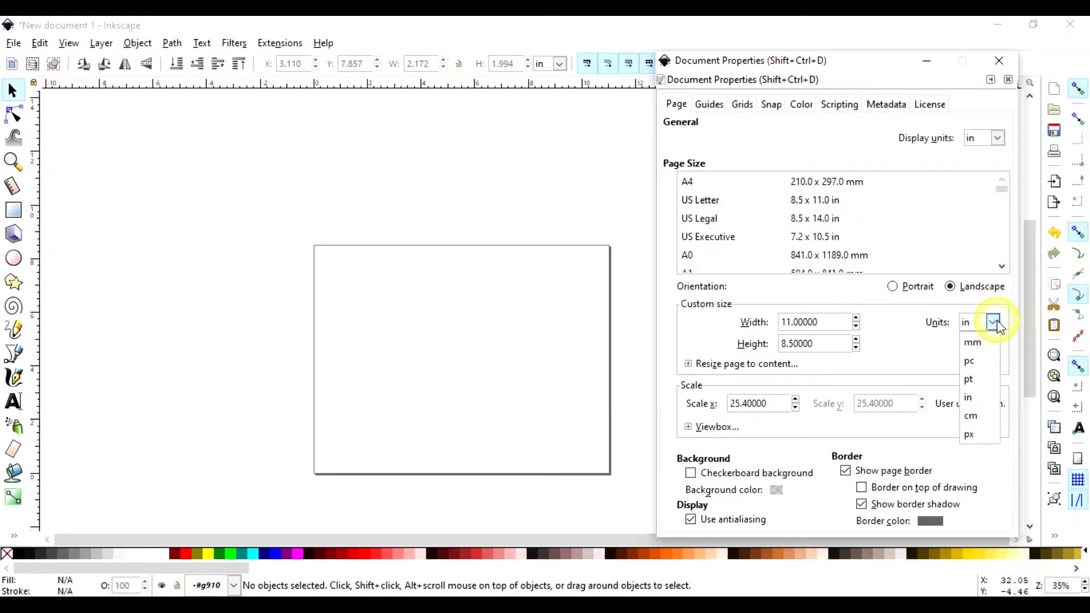
pyautogui.click(971, 401)
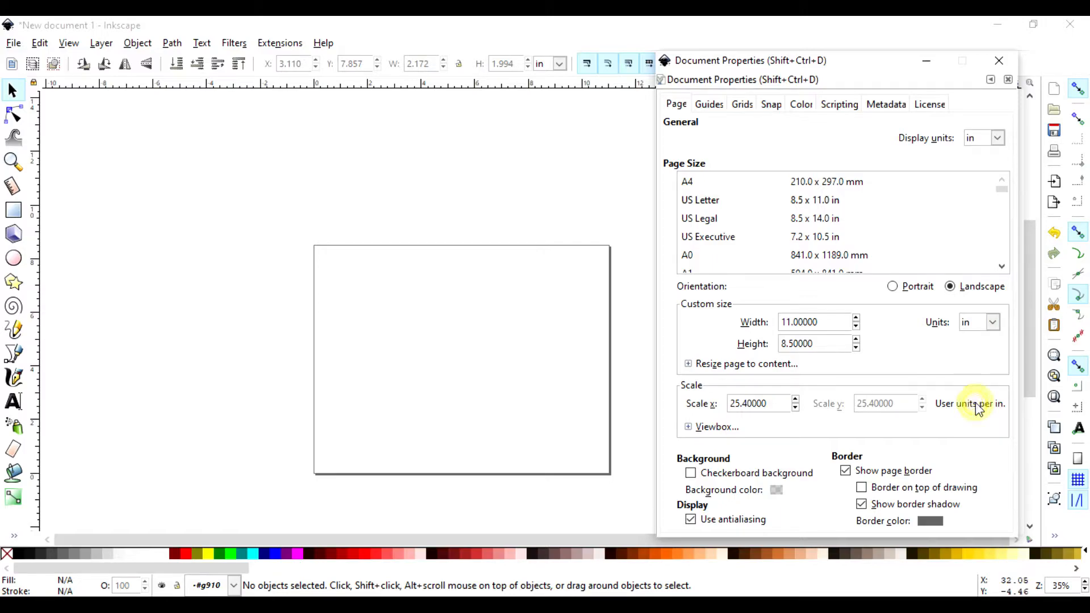
# - Set the document's display units to px
pyautogui.click(997, 138)
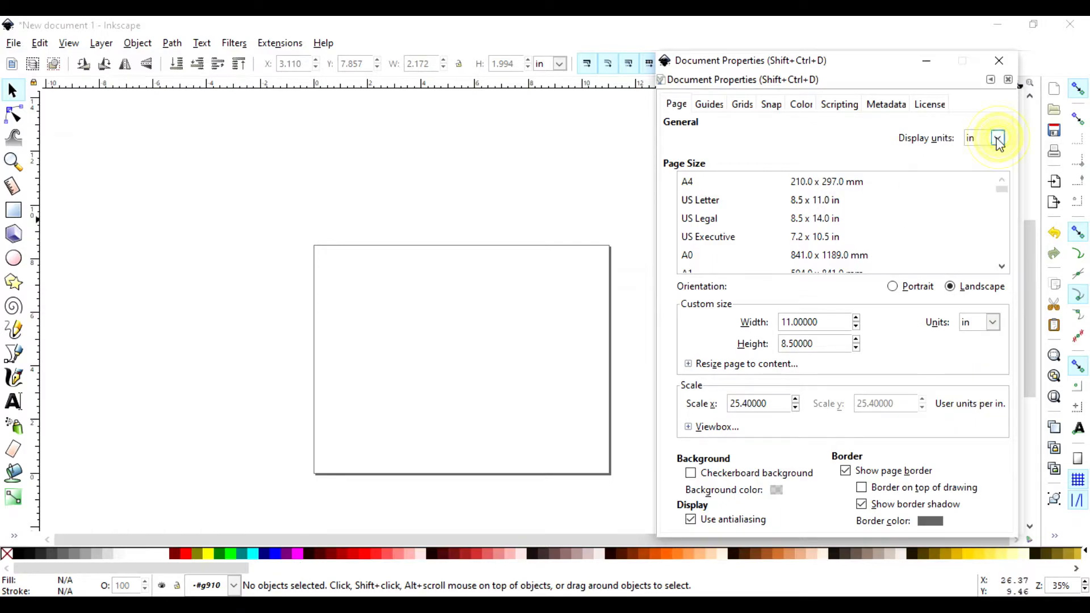
pyautogui.click(998, 138)
pyautogui.click(998, 139)
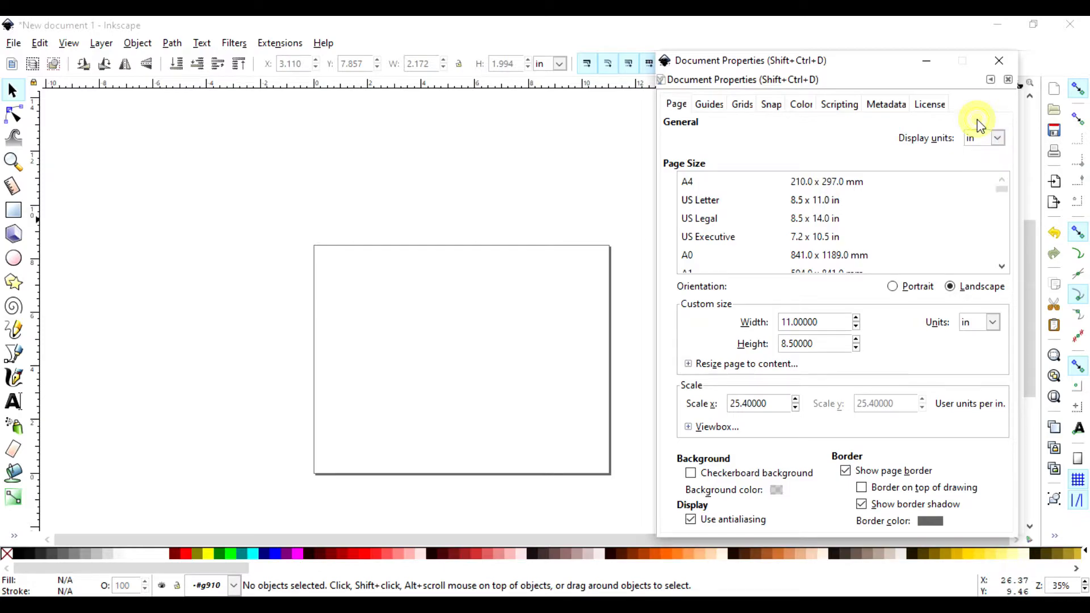
pyautogui.click(998, 137)
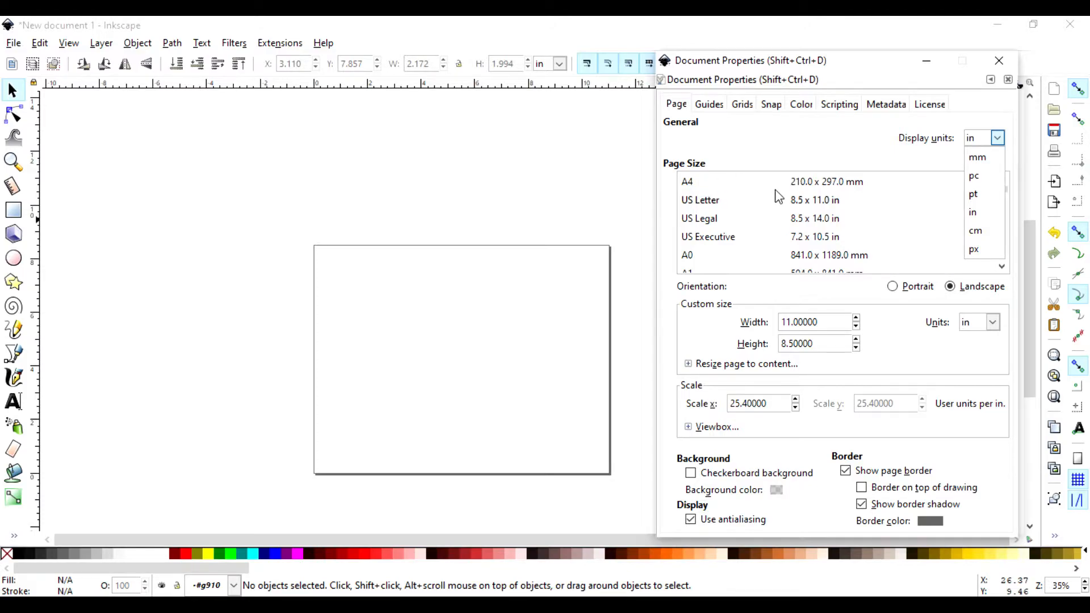
pyautogui.click(982, 251)
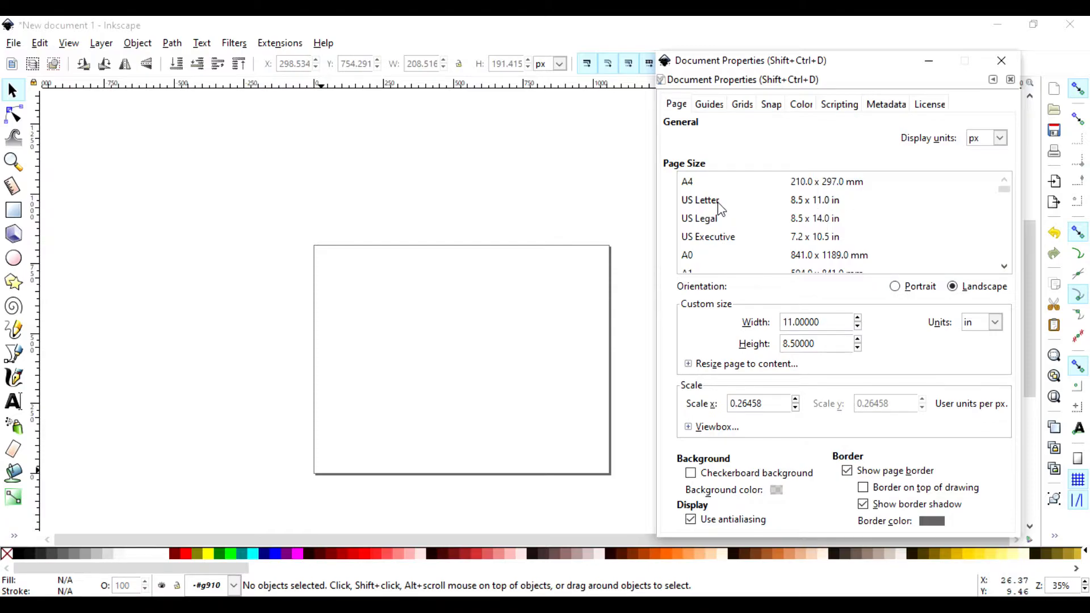
# - Switch the custom page size units to px and set the page width to 1920
pyautogui.click(997, 323)
pyautogui.click(979, 436)
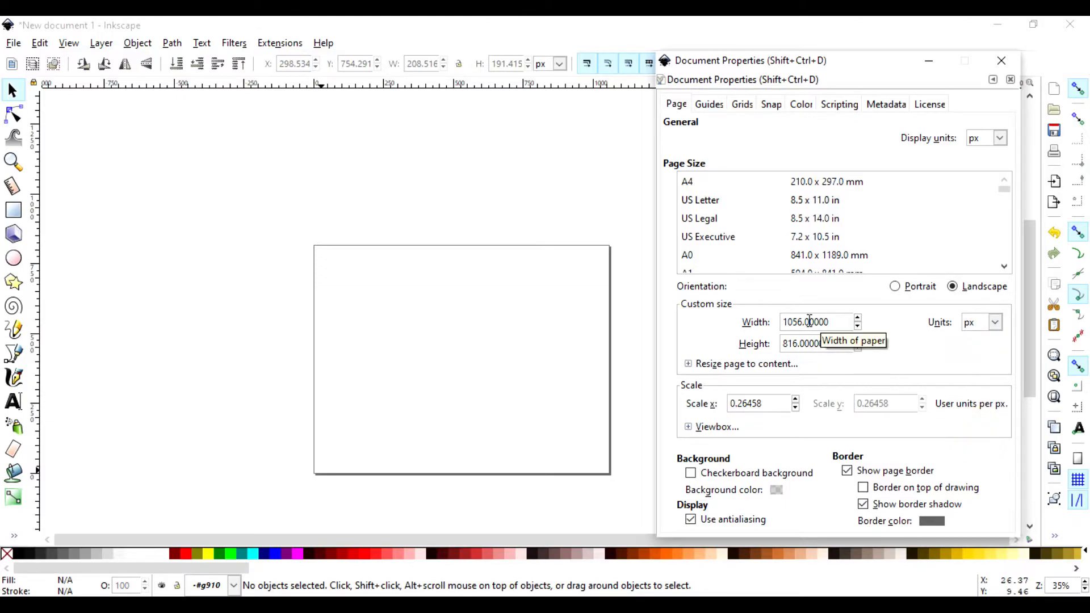
pyautogui.moveTo(837, 322); pyautogui.dragTo(734, 316)
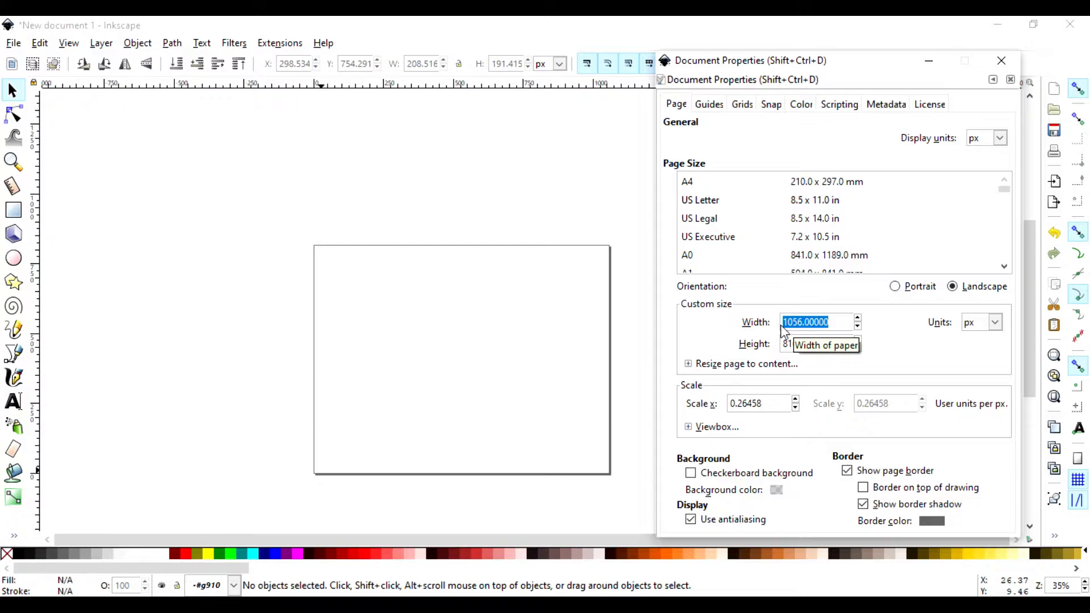
pyautogui.write('19')
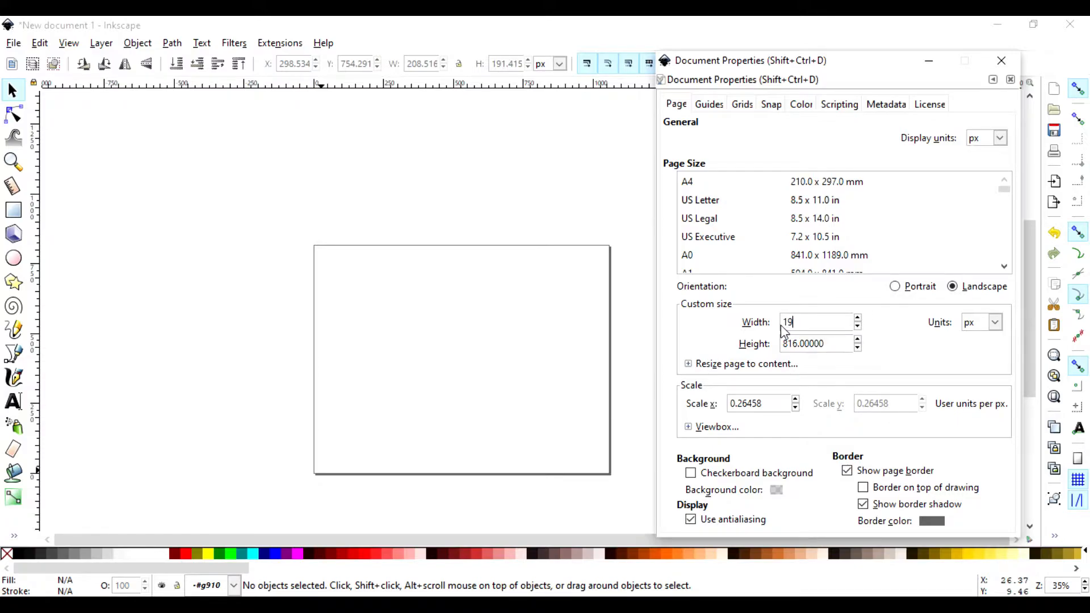
pyautogui.write('20')
pyautogui.press('Tab')
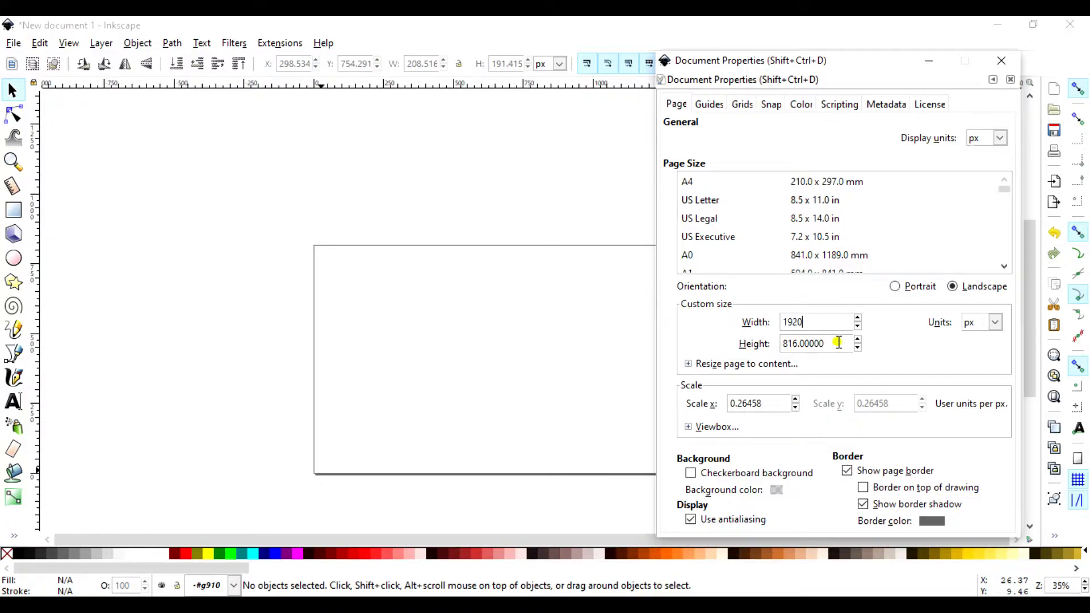
# - Set the custom page height to 1080 px and close the document properties
pyautogui.press('BackSpace')
pyautogui.press('BackSpace')
pyautogui.press('BackSpace')
pyautogui.press('BackSpace')
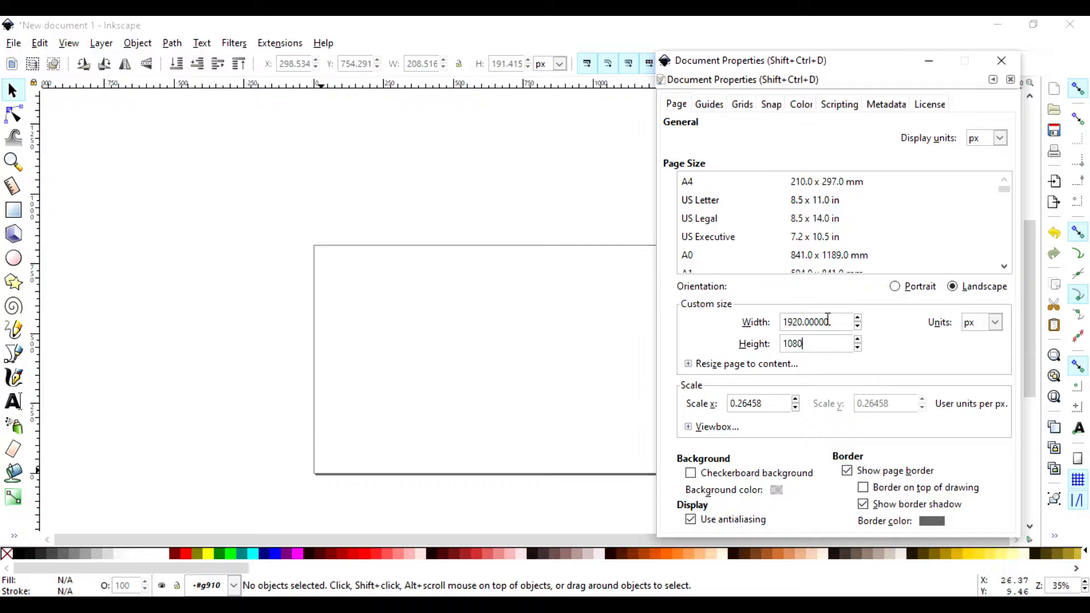
pyautogui.write('1080')
pyautogui.press('Return')
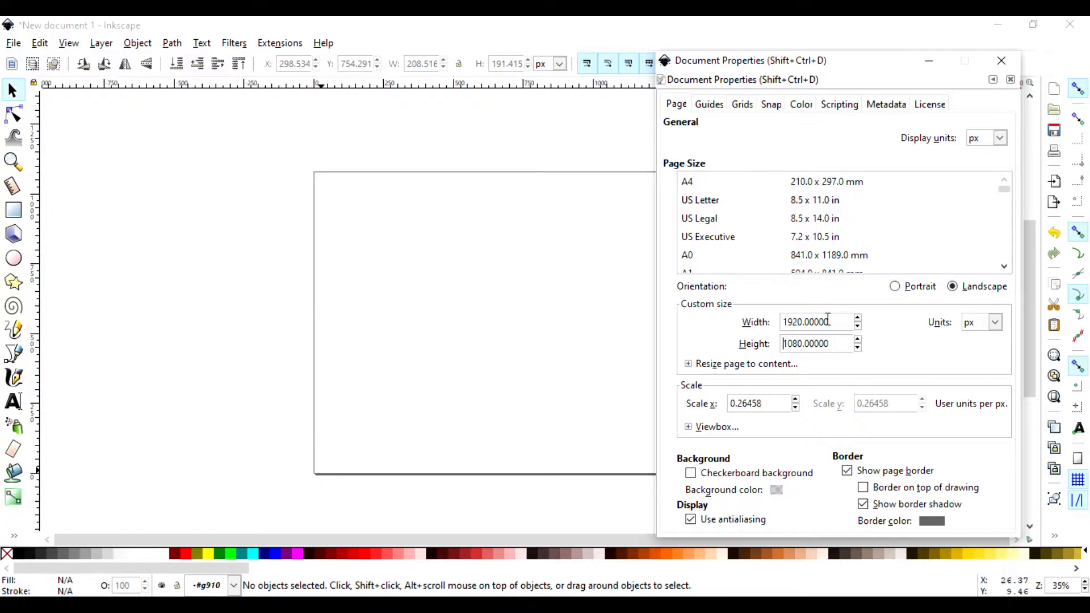
pyautogui.click(230, 539)
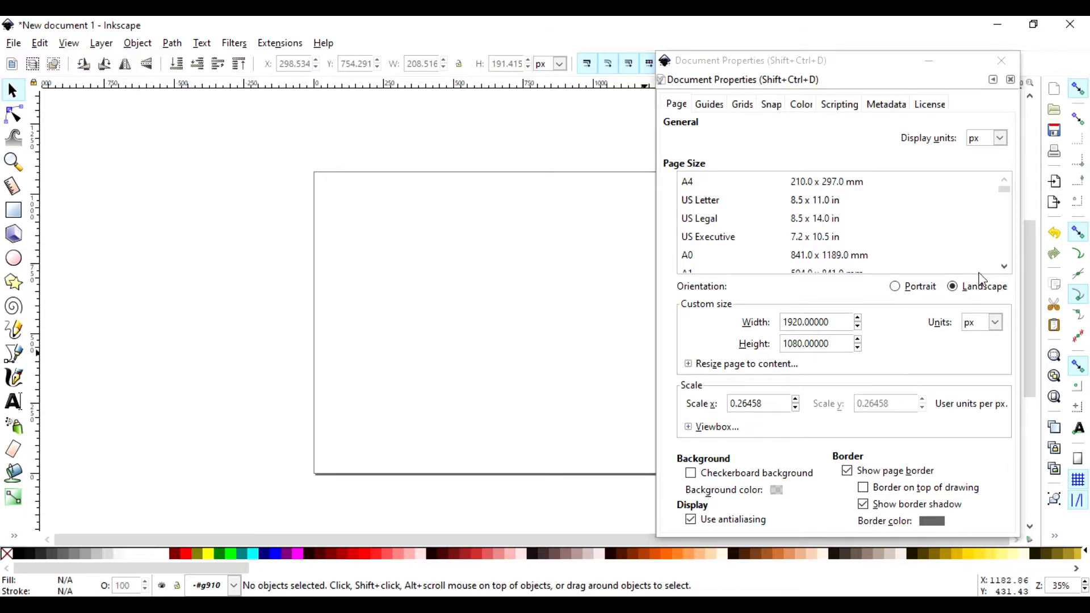
pyautogui.click(1001, 60)
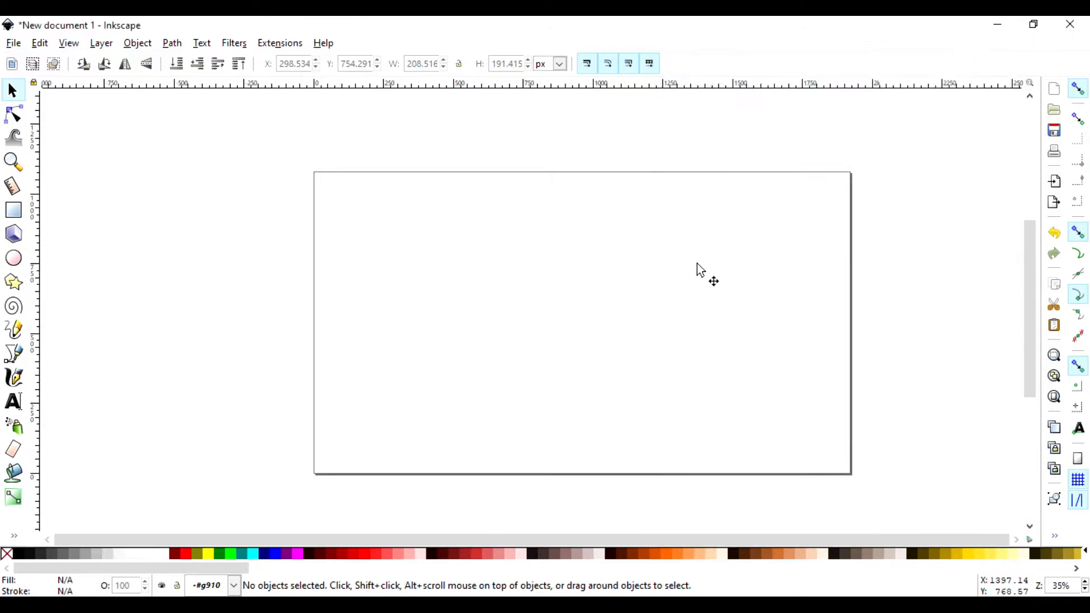
pyautogui.click(376, 540)
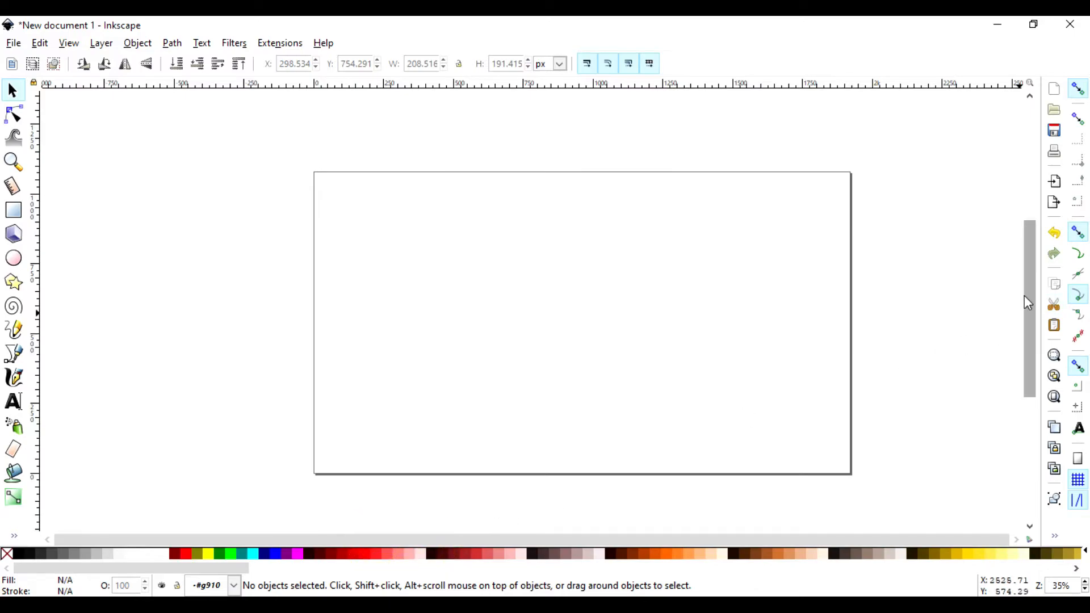
pyautogui.moveTo(1024, 296); pyautogui.dragTo(1022, 322)
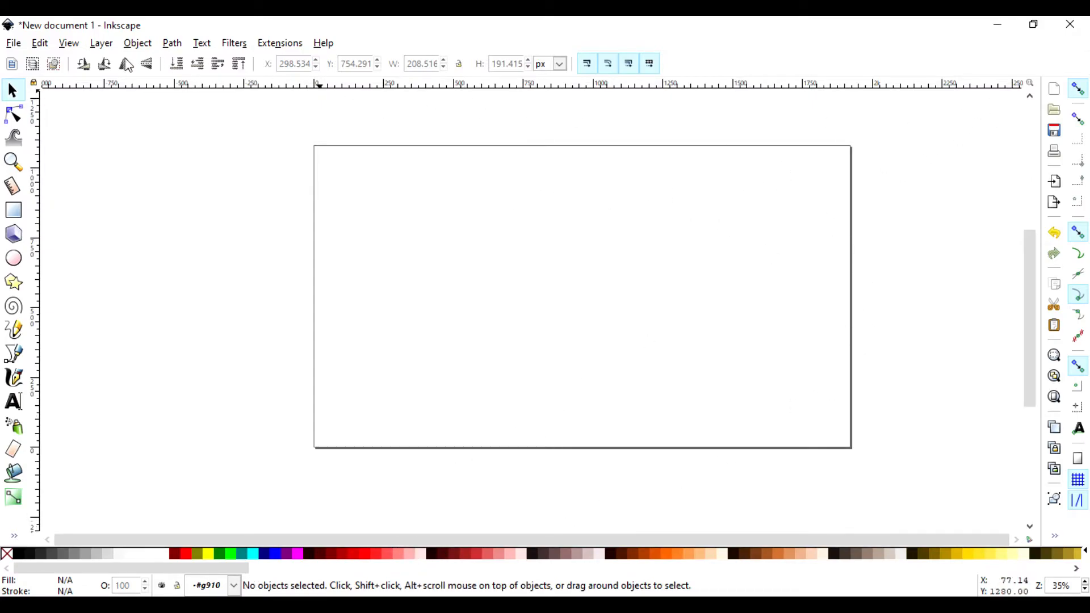
# - Open the document properties, set the display units to inches and pick the US Legal page size
pyautogui.click(13, 43)
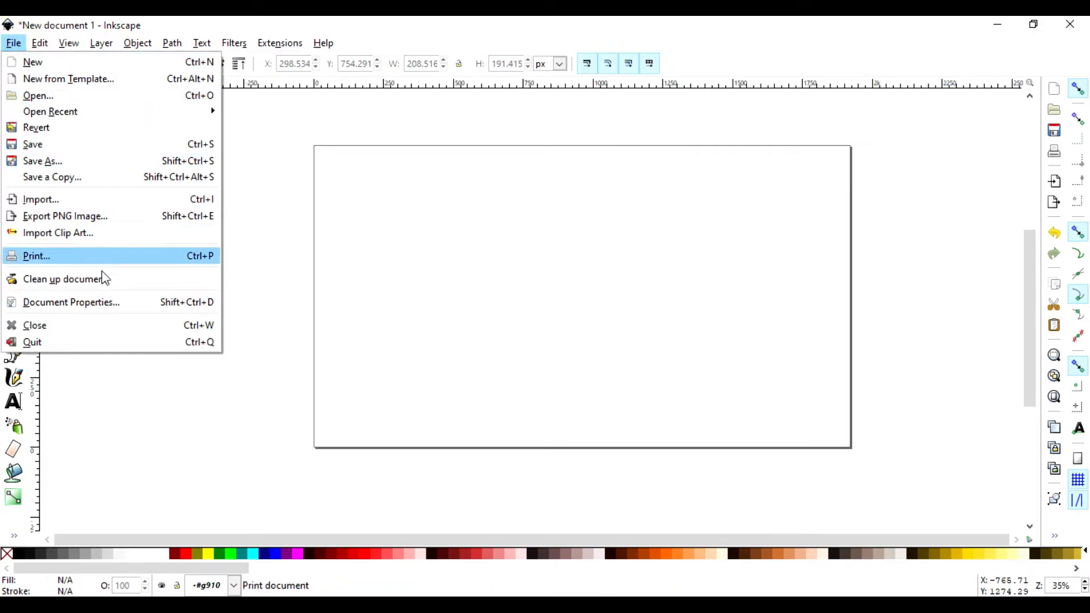
pyautogui.click(80, 302)
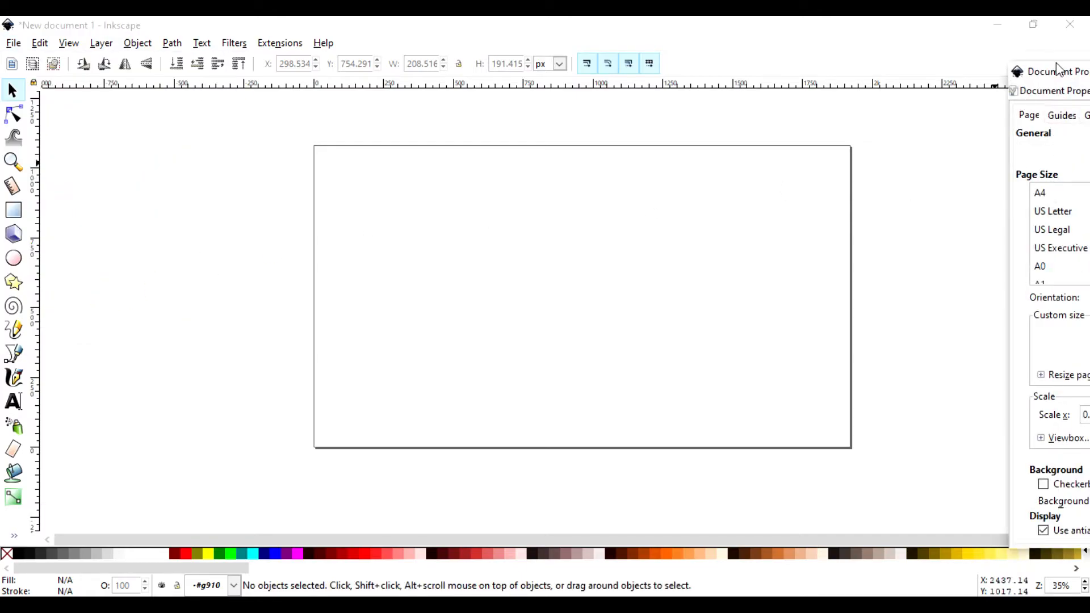
pyautogui.moveTo(1057, 68); pyautogui.dragTo(704, 52)
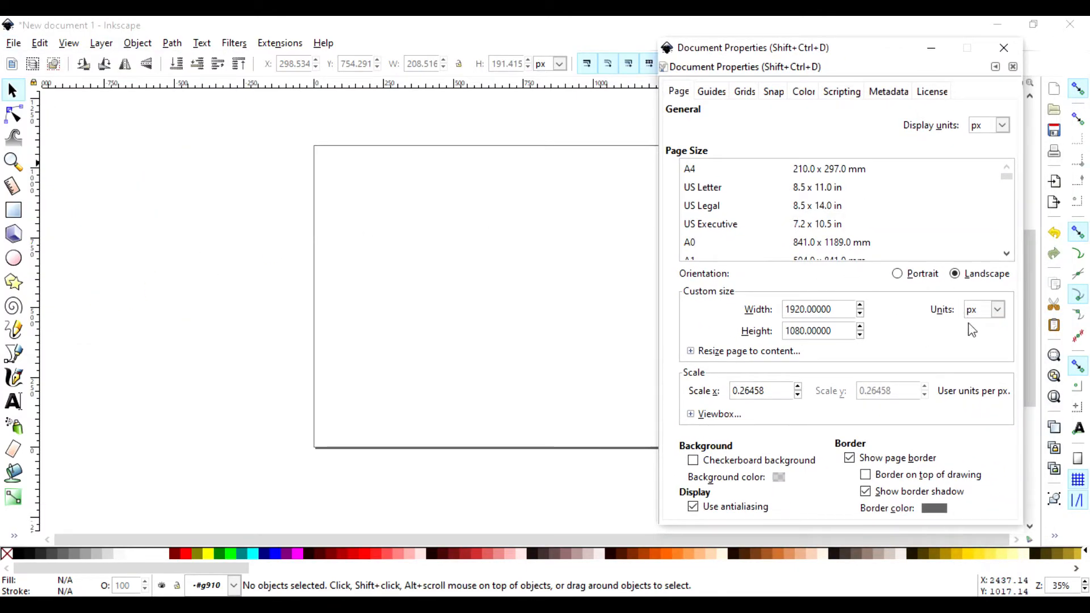
pyautogui.click(1003, 126)
pyautogui.click(1003, 126)
pyautogui.click(1002, 128)
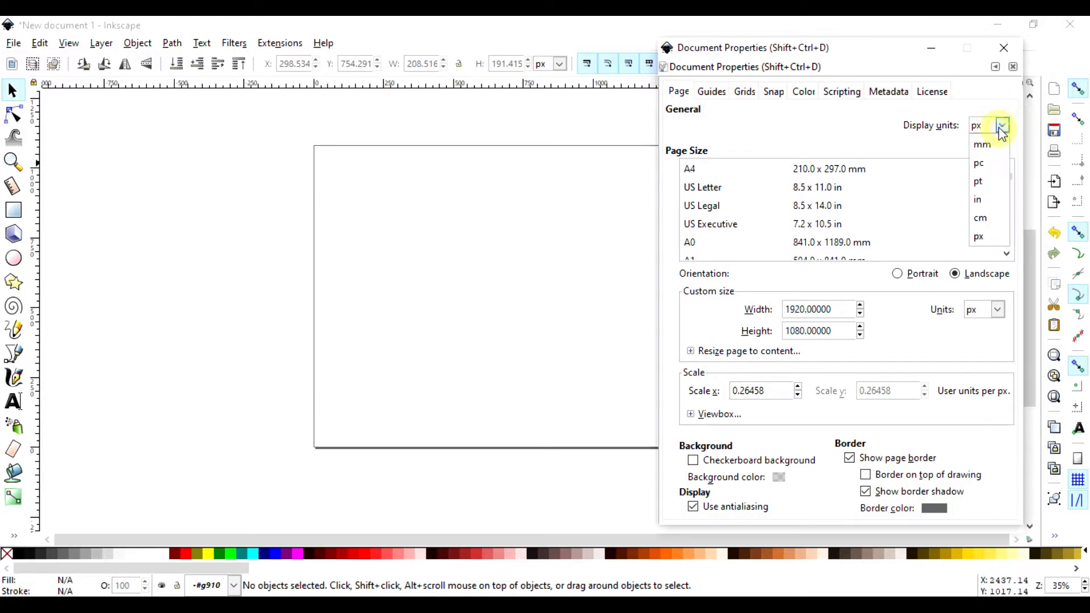
pyautogui.click(977, 199)
pyautogui.click(975, 207)
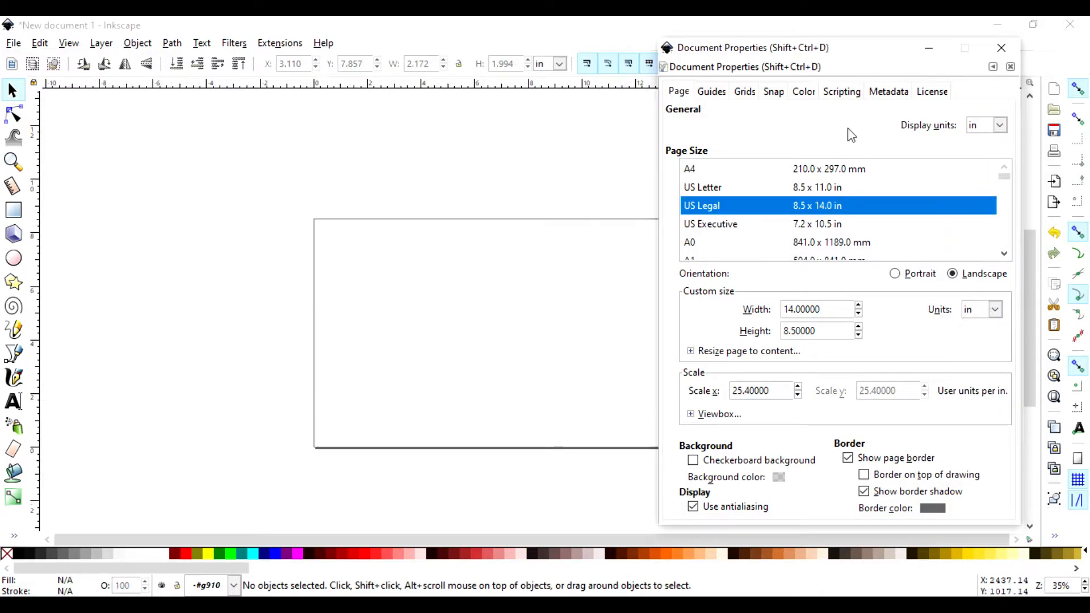
# - Set the custom page width and height to 36 in each and close the document properties
pyautogui.tripleClick(815, 309)
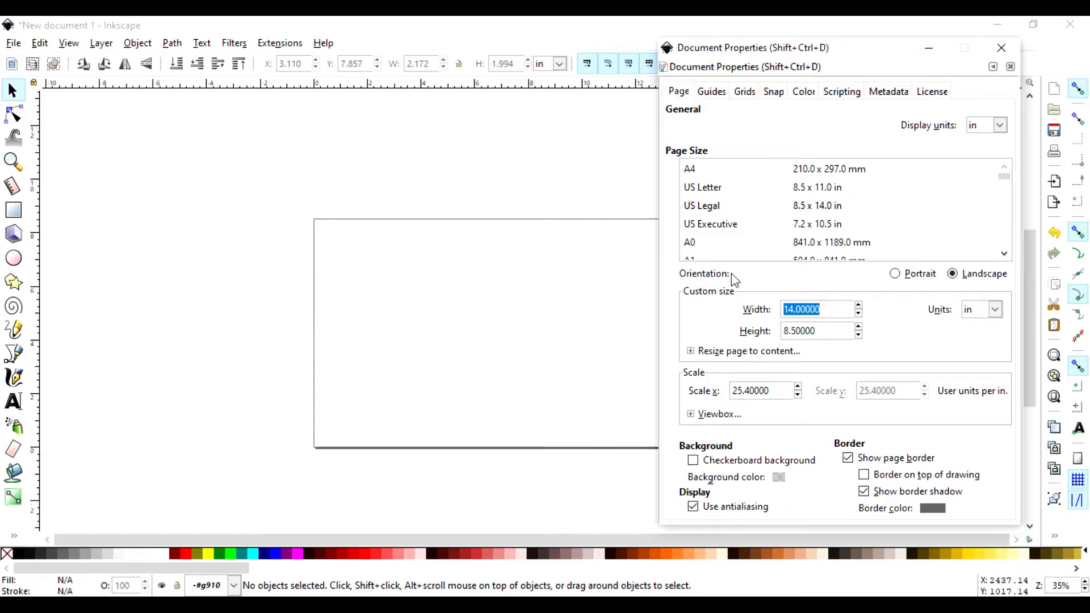
pyautogui.write('36')
pyautogui.click(816, 330)
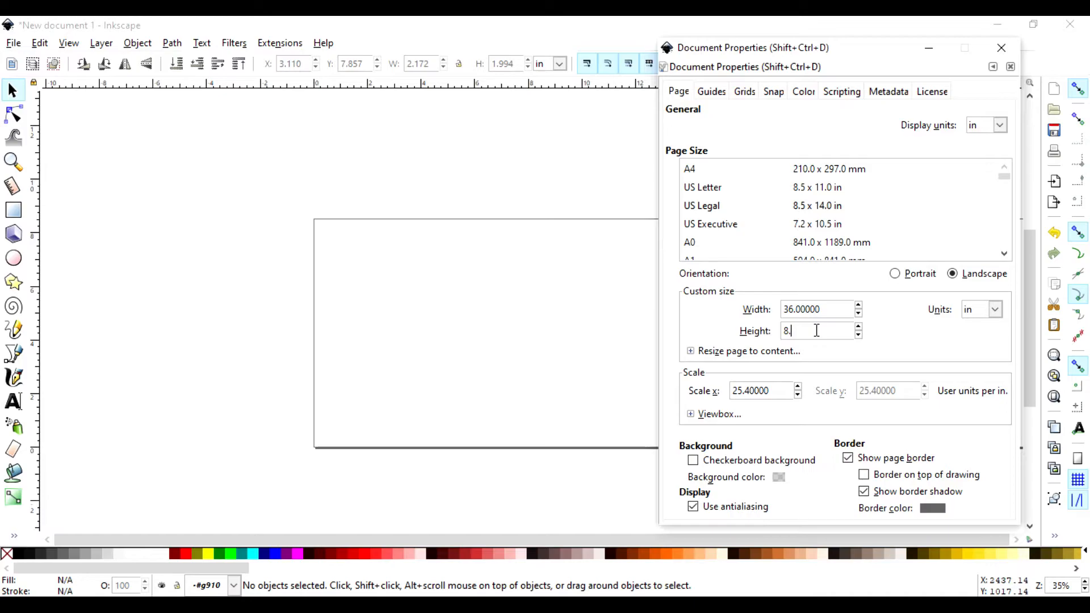
pyautogui.press('Return')
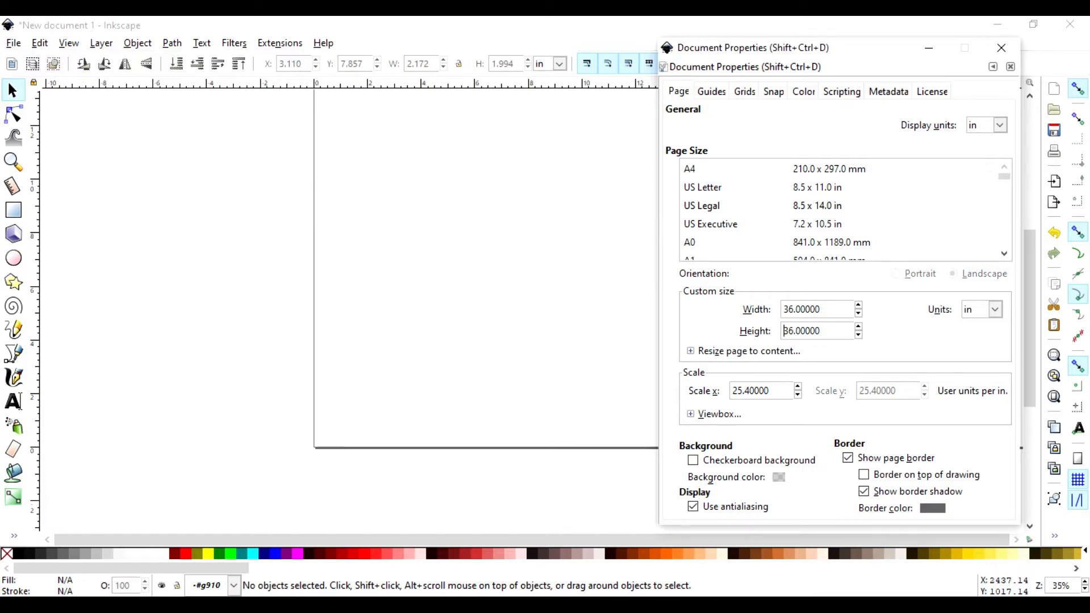
pyautogui.click(1001, 47)
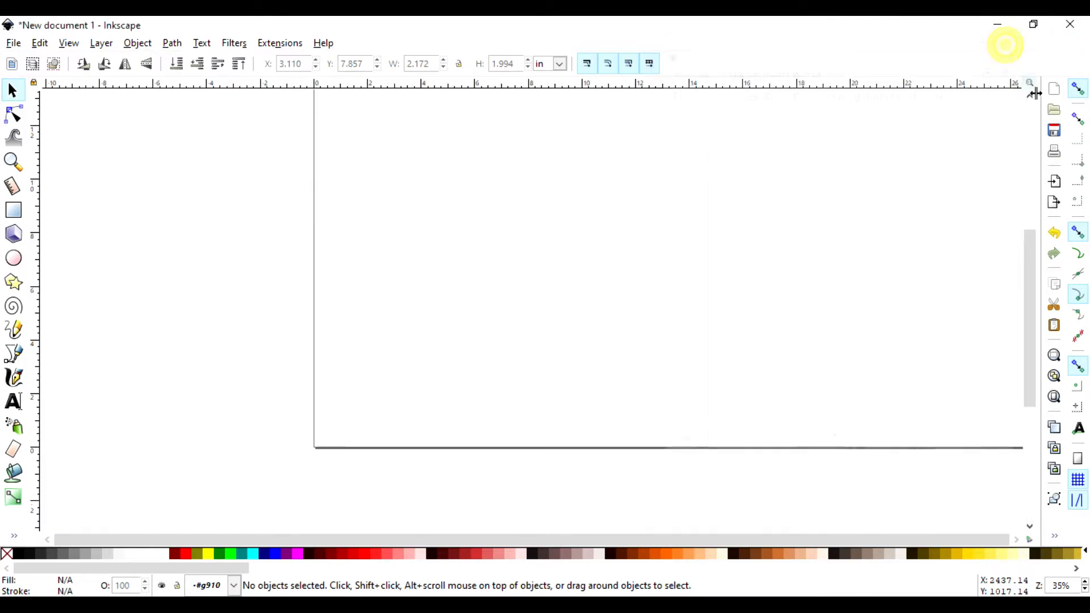
# - Zoom out and centre the view to examine the whole resized page
pyautogui.moveTo(1030, 300); pyautogui.dragTo(1034, 176)
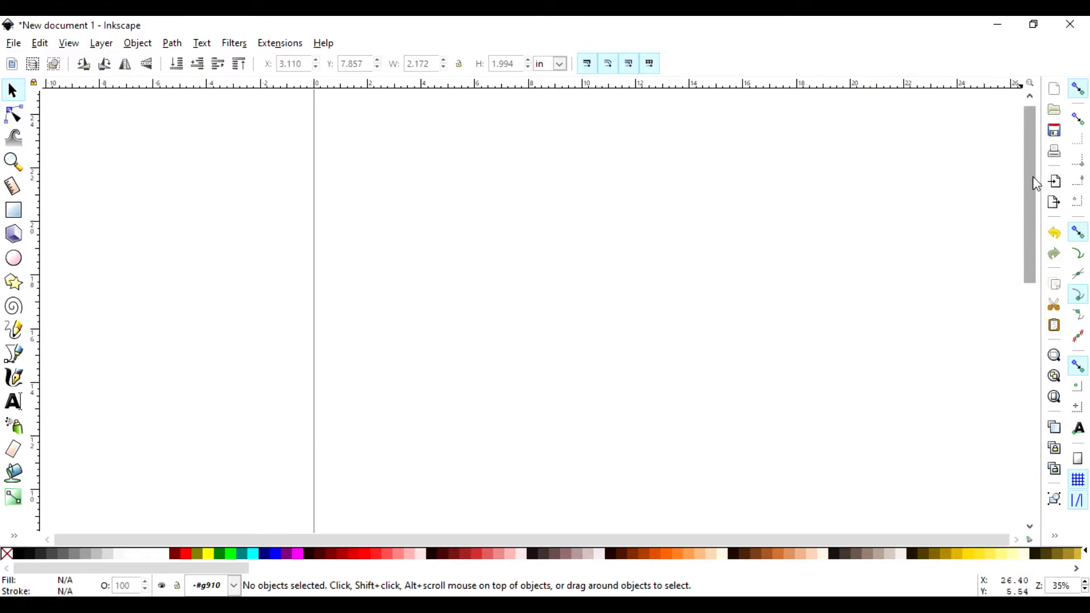
pyautogui.press('-')
pyautogui.press('-')
pyautogui.press('-')
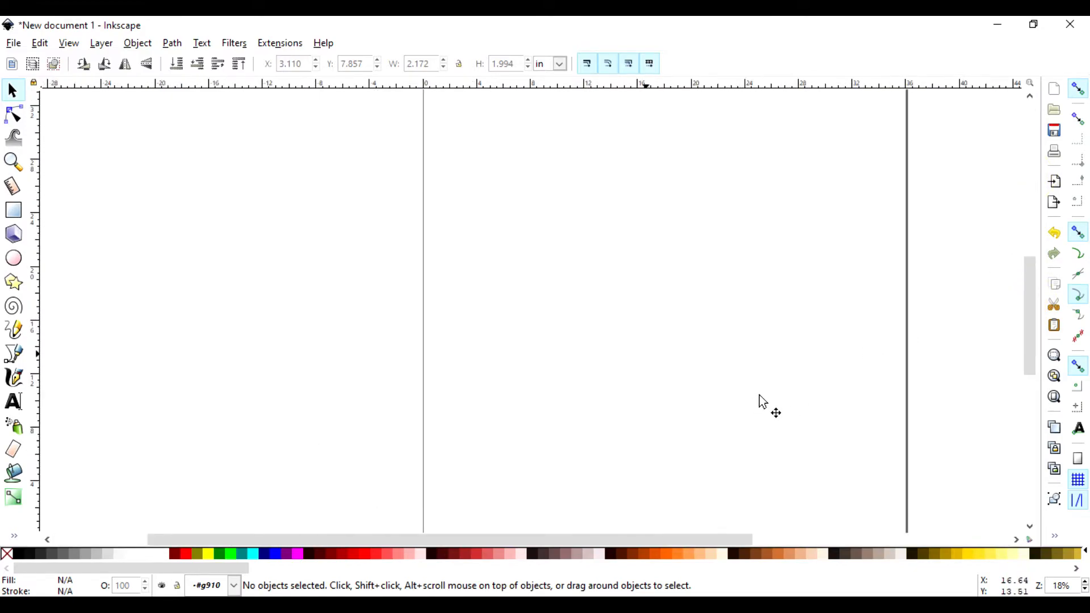
pyautogui.moveTo(254, 540); pyautogui.dragTo(330, 546)
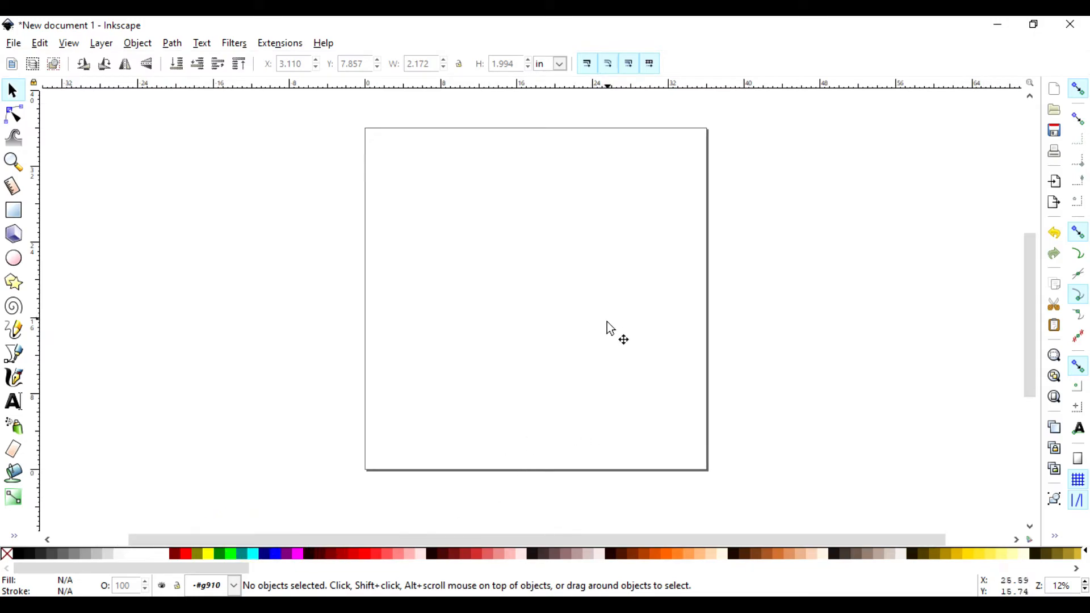
pyautogui.scroll(2, 608, 330)
pyautogui.scroll(-2, 608, 334)
pyautogui.scroll(1, 609, 334)
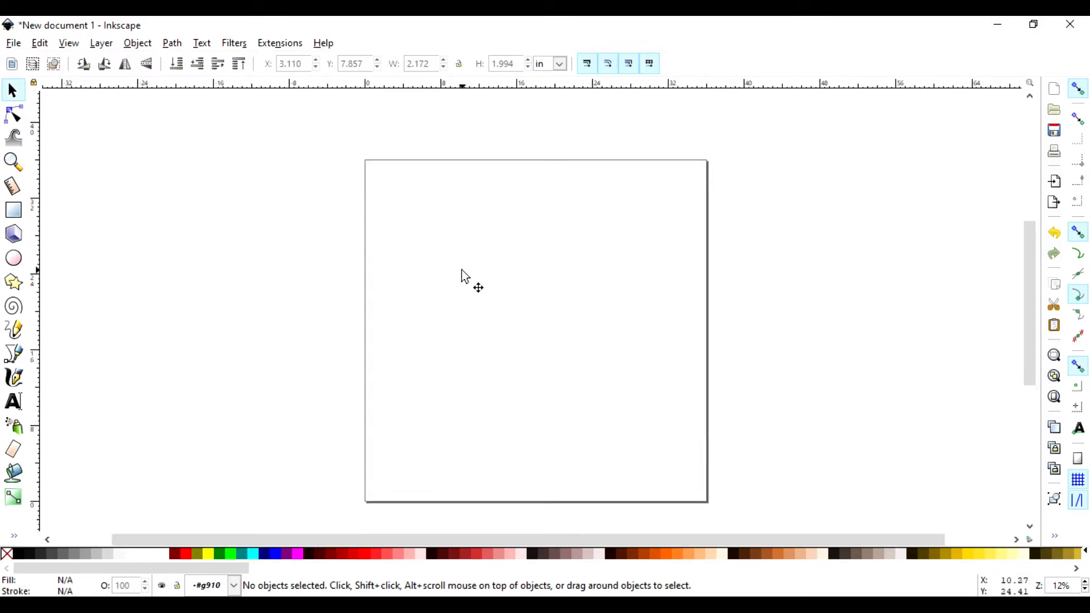
# - Add the text "A plot for sale" in the upper part of the page and finish text entry
pyautogui.click(12, 401)
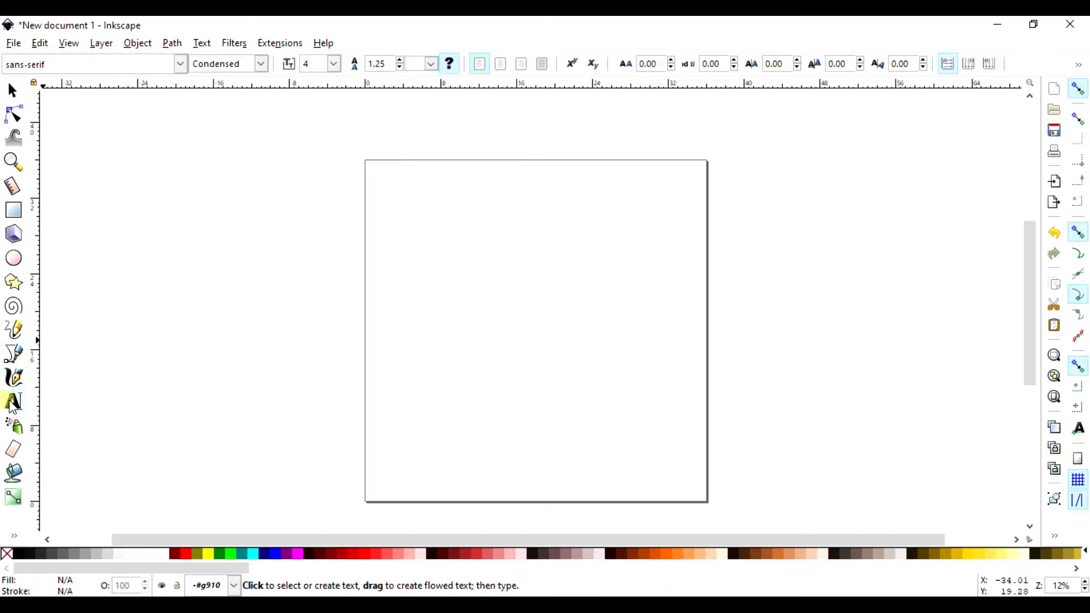
pyautogui.click(426, 260)
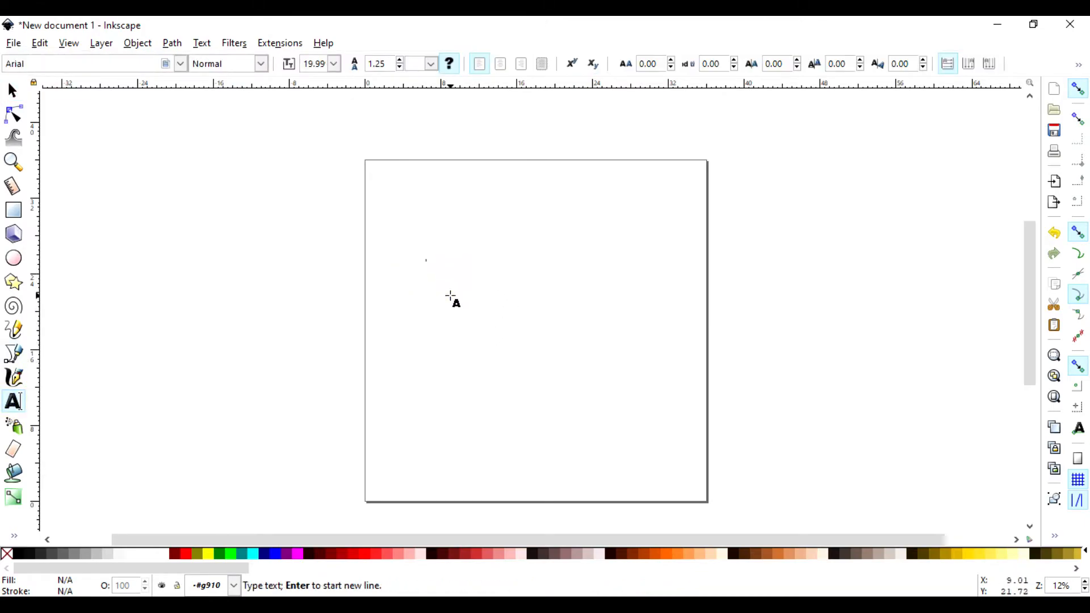
pyautogui.write('Te')
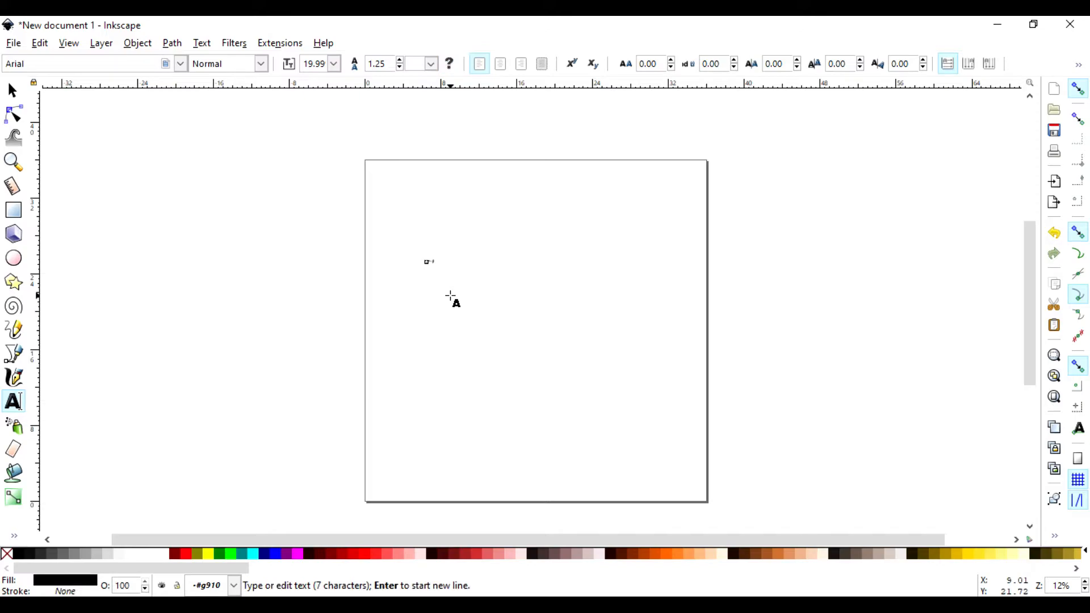
pyautogui.write('ppy Birt')
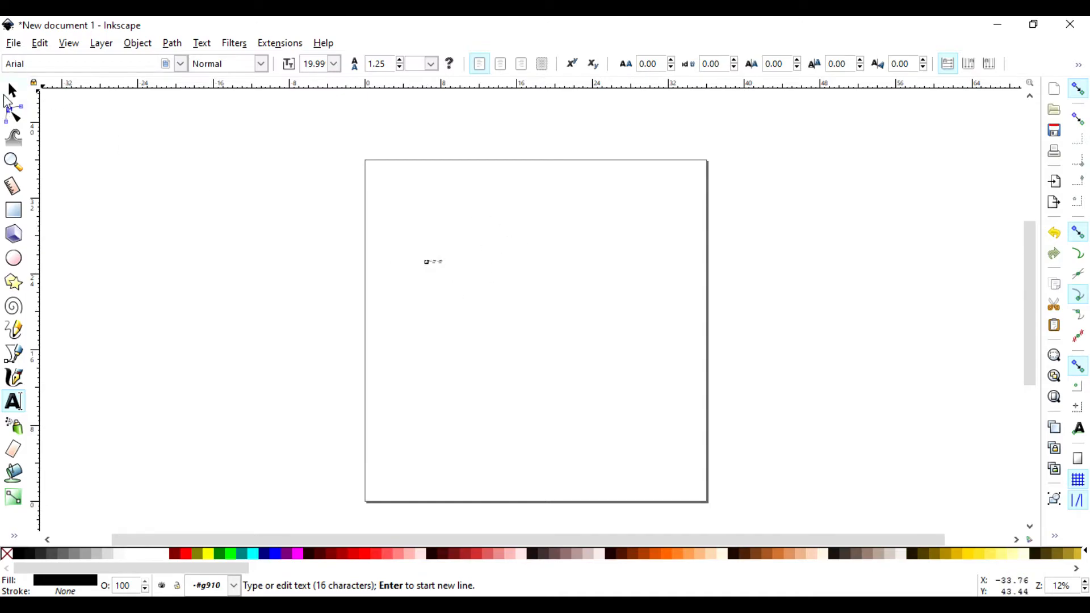
pyautogui.doubleClick(9, 92)
pyautogui.click(717, 223)
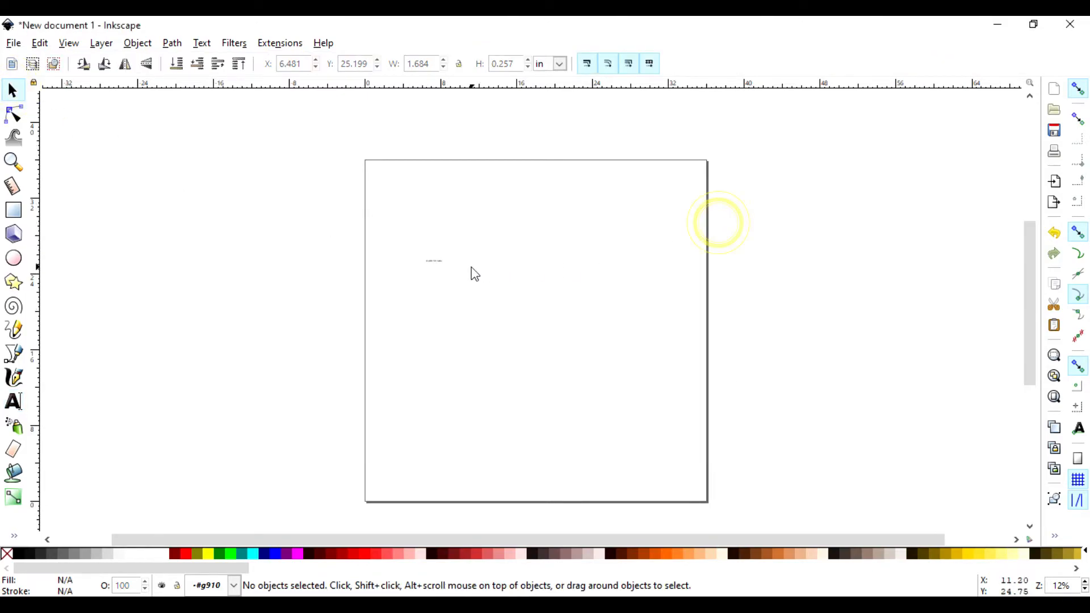
# - Enlarge the text to span the upper half of the page, about 30.8 in wide and 12.9 in high
pyautogui.click(435, 261)
pyautogui.moveTo(449, 253); pyautogui.dragTo(576, 188)
pyautogui.moveTo(419, 274); pyautogui.dragTo(389, 315)
pyautogui.click(477, 239)
pyautogui.moveTo(421, 268); pyautogui.dragTo(378, 323)
pyautogui.moveTo(574, 261); pyautogui.dragTo(683, 253)
pyautogui.click(583, 196)
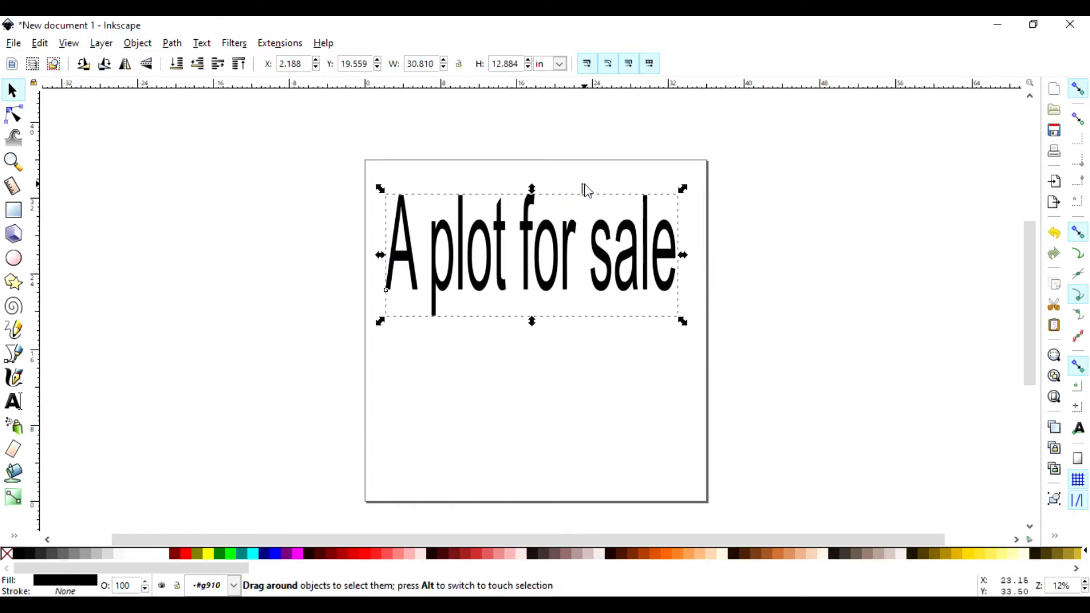
# - Stretch the "A plot for sale" text upward to a height of about 14.4 in
pyautogui.doubleClick(530, 230)
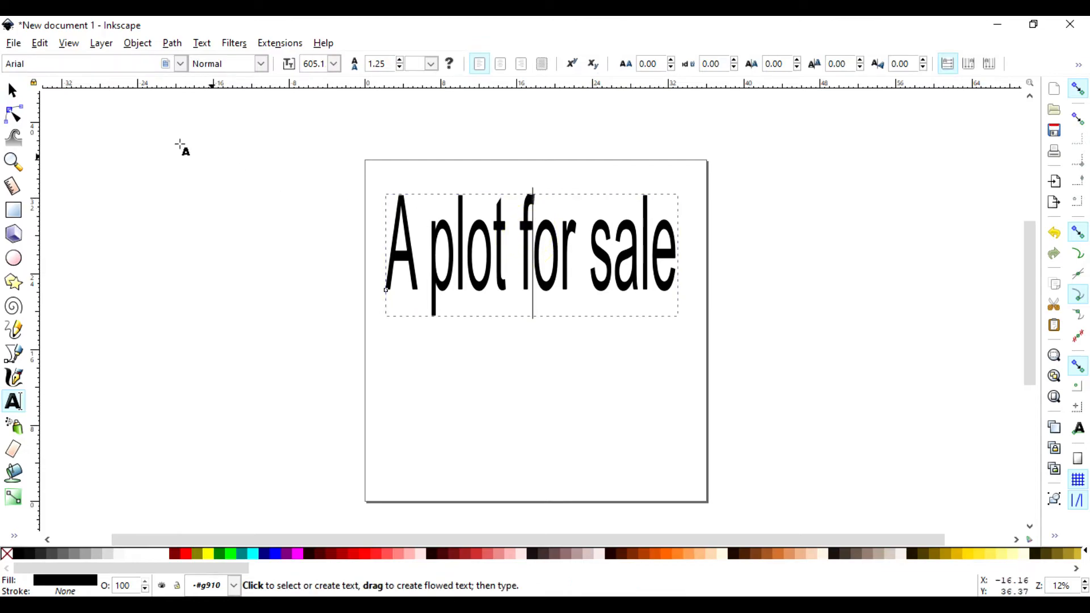
pyautogui.doubleClick(12, 94)
pyautogui.click(716, 226)
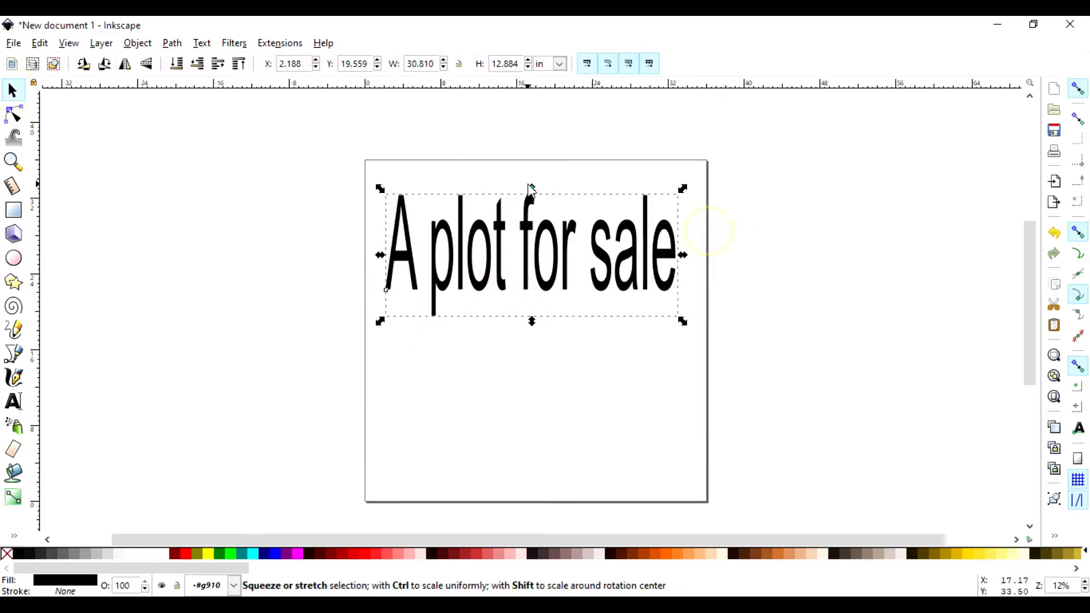
pyautogui.moveTo(532, 189); pyautogui.dragTo(532, 175)
pyautogui.click(532, 171)
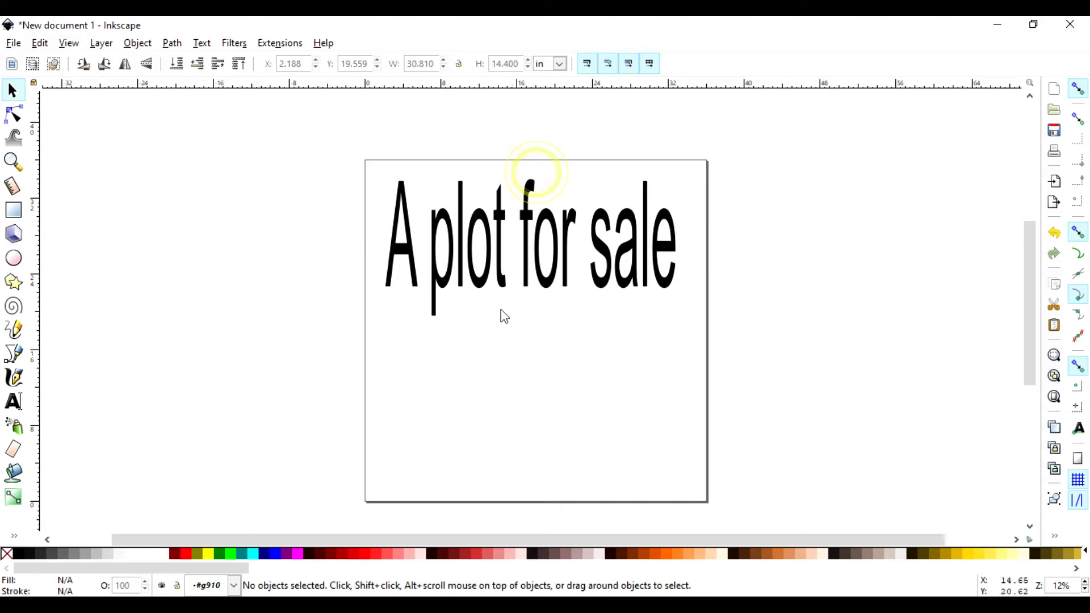
# - Replace "A plot" in the headline so it reads "A yard for sale"
pyautogui.doubleClick(506, 243)
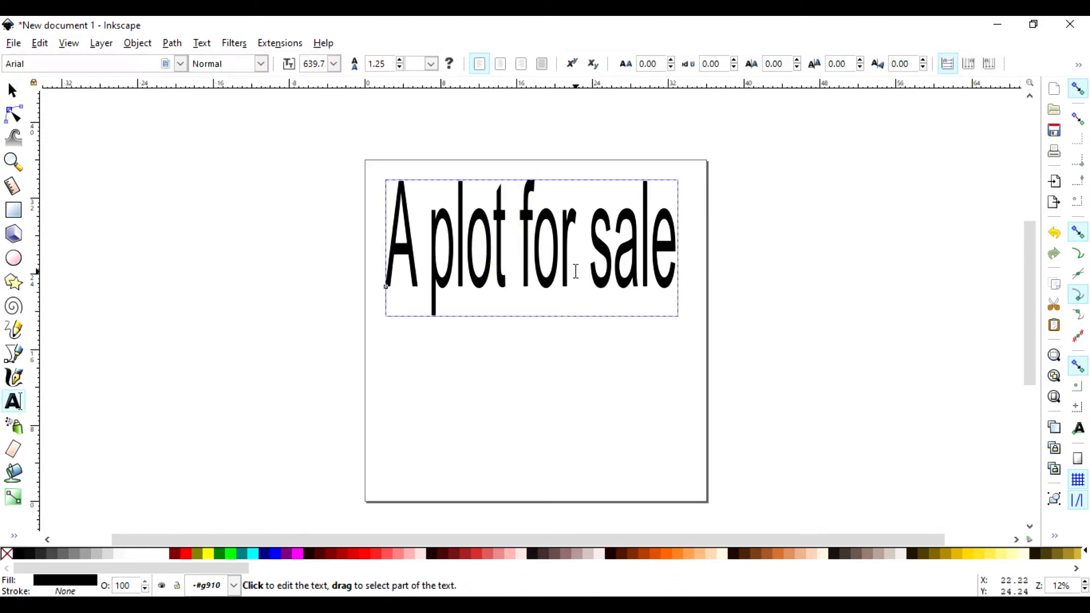
pyautogui.press('BackSpace')
pyautogui.press('BackSpace')
pyautogui.press('BackSpace')
pyautogui.press('BackSpace')
pyautogui.press('BackSpace')
pyautogui.press('BackSpace')
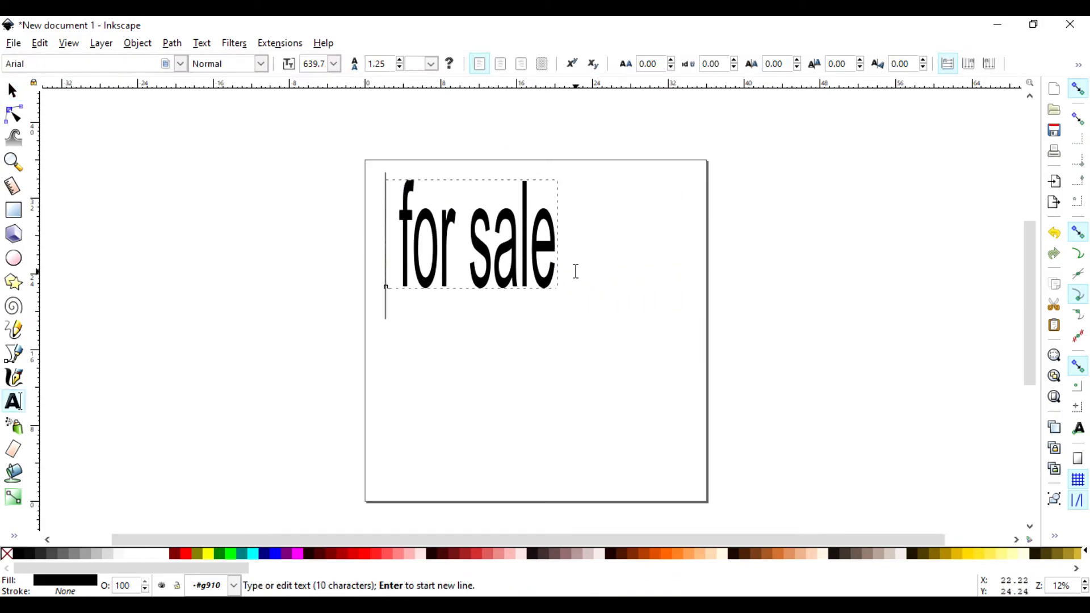
pyautogui.write('Ay ')
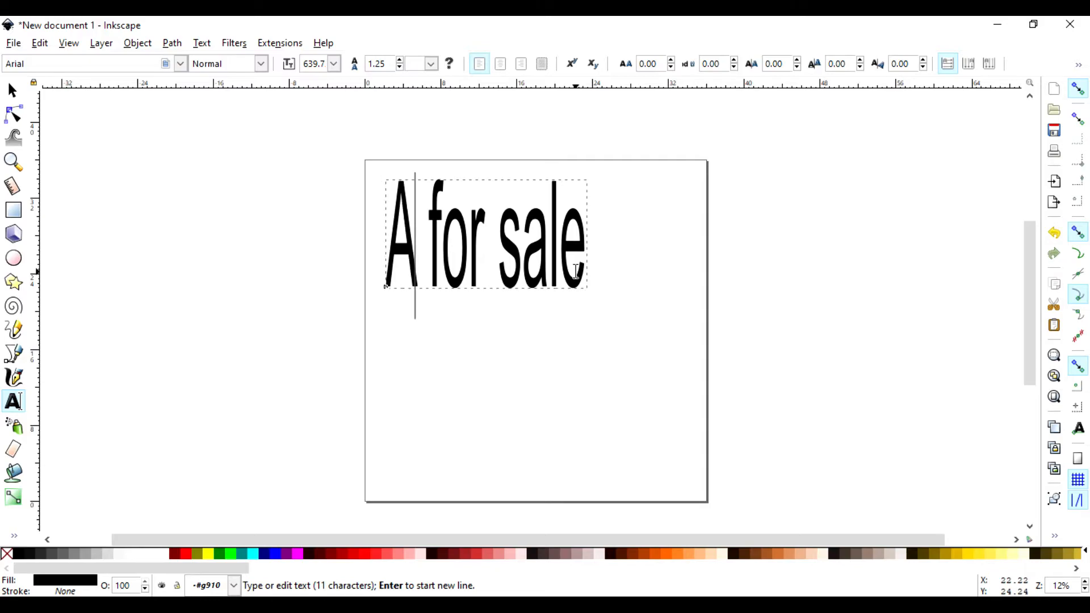
pyautogui.write('ard')
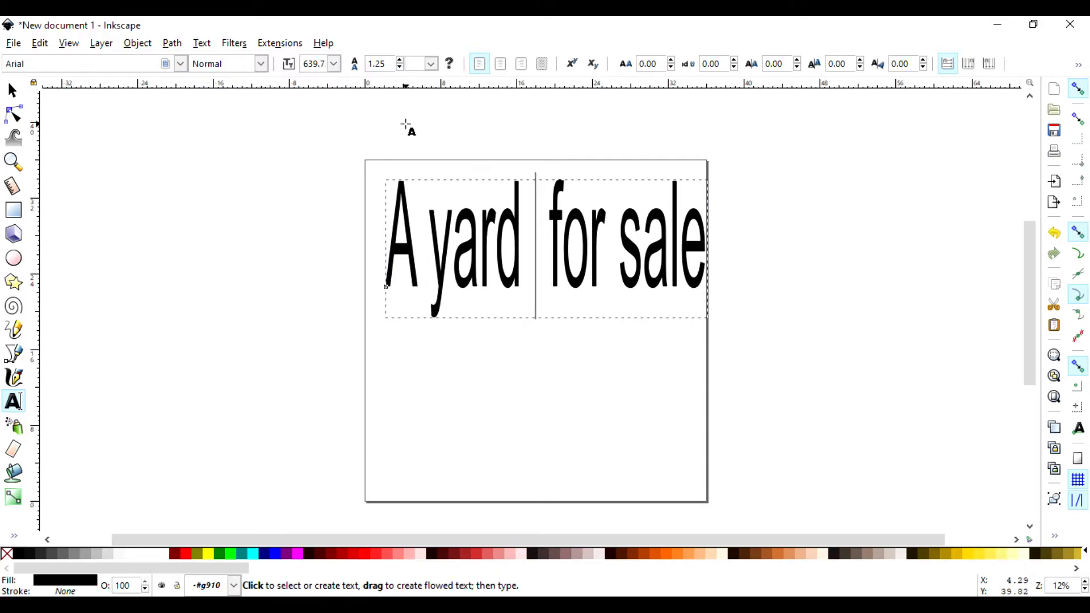
# - Shrink the headline to fit inside the page, about 31.1 in wide and 14.1 in high
pyautogui.click(658, 238)
pyautogui.click(13, 90)
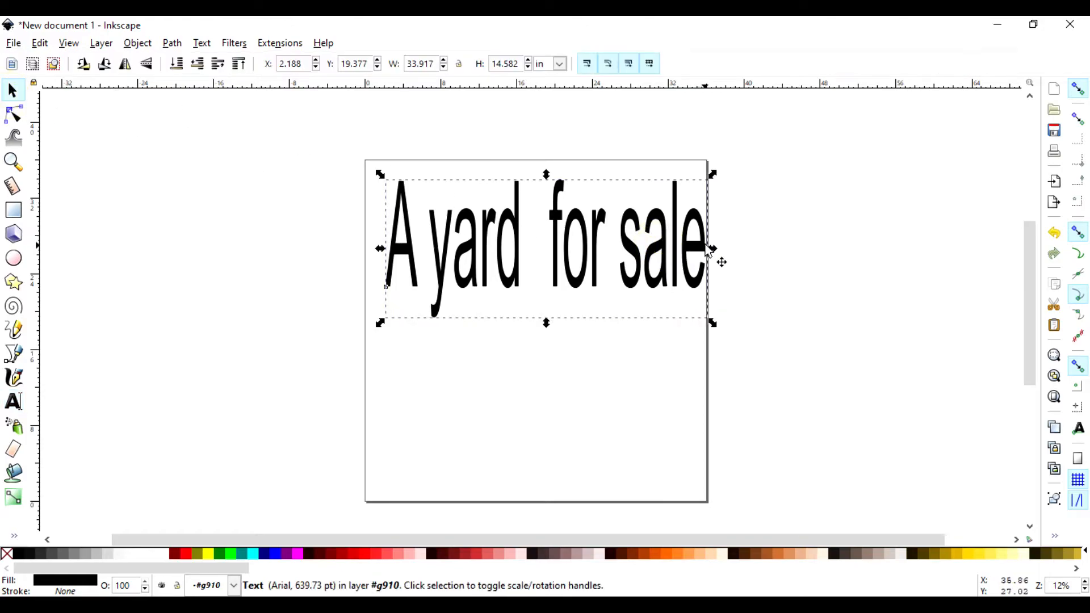
pyautogui.moveTo(713, 255); pyautogui.dragTo(700, 263)
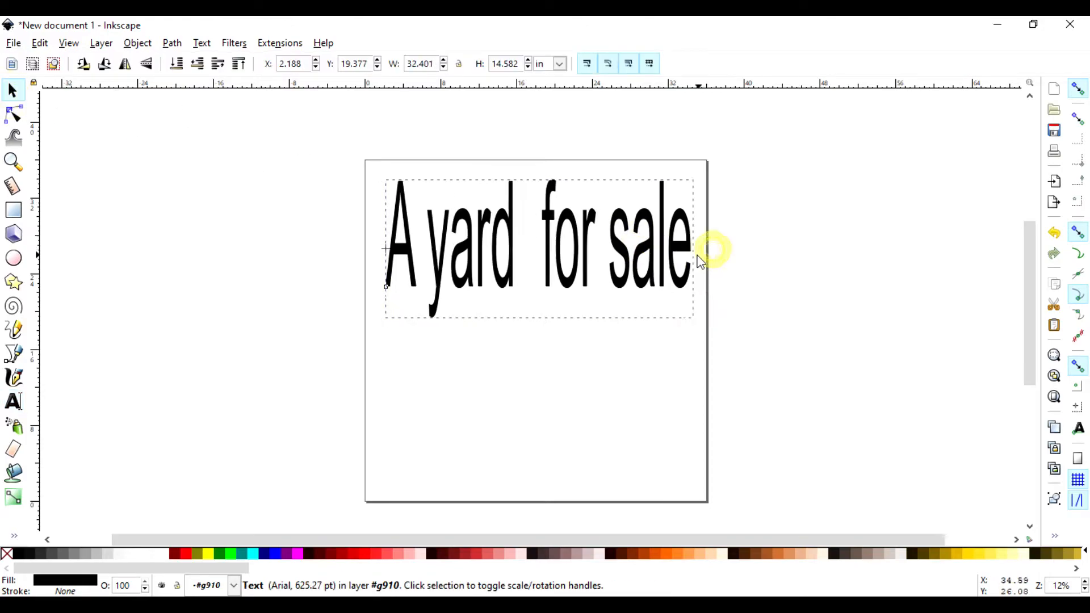
pyautogui.moveTo(379, 325); pyautogui.dragTo(392, 327)
pyautogui.click(391, 326)
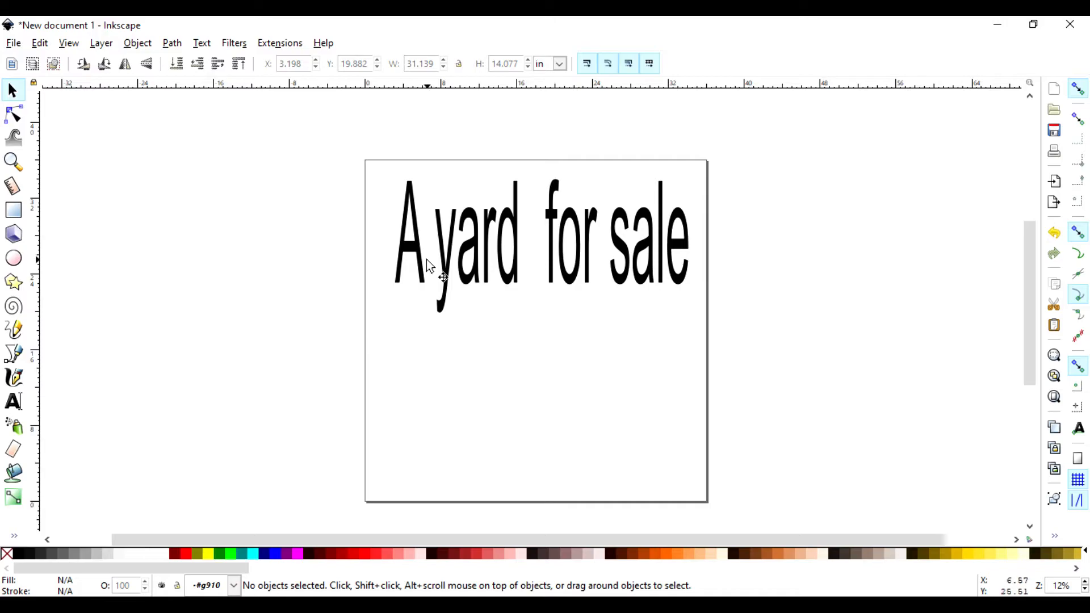
# - Draw a nine-cornered star about 29 in wide, centred below the headline
pyautogui.doubleClick(13, 283)
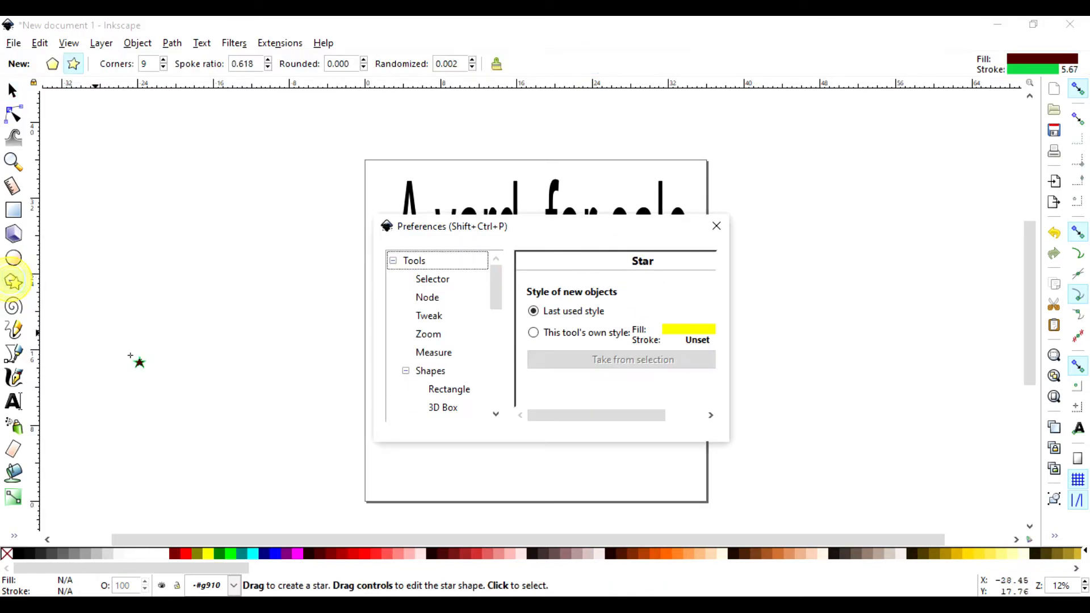
pyautogui.click(719, 227)
pyautogui.moveTo(464, 357); pyautogui.dragTo(581, 431)
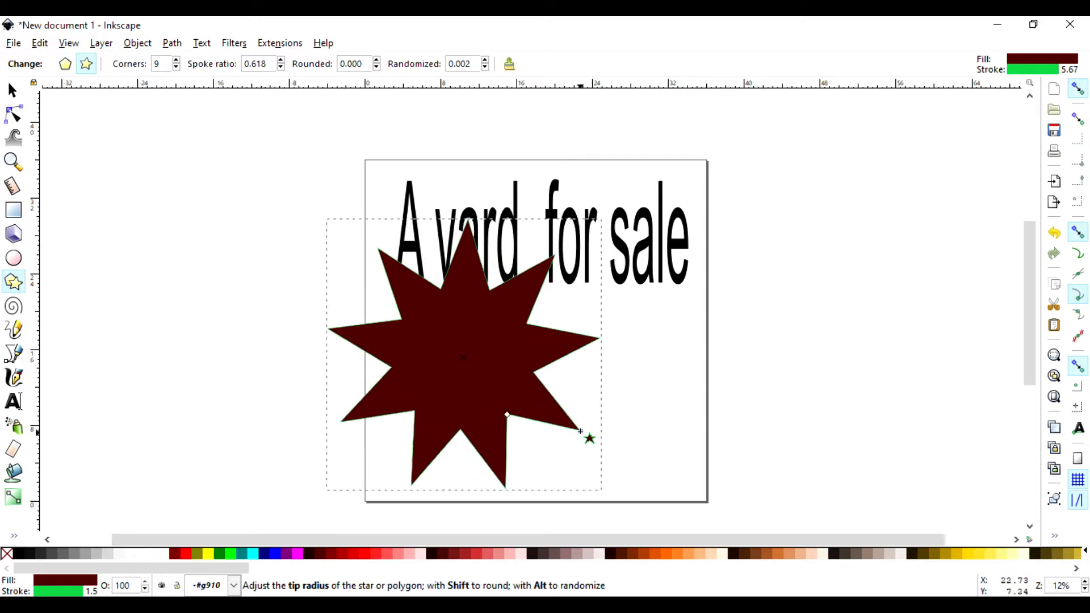
# - Squash the star to about 21.4 in high and move it inside the page below the headline
pyautogui.doubleClick(14, 89)
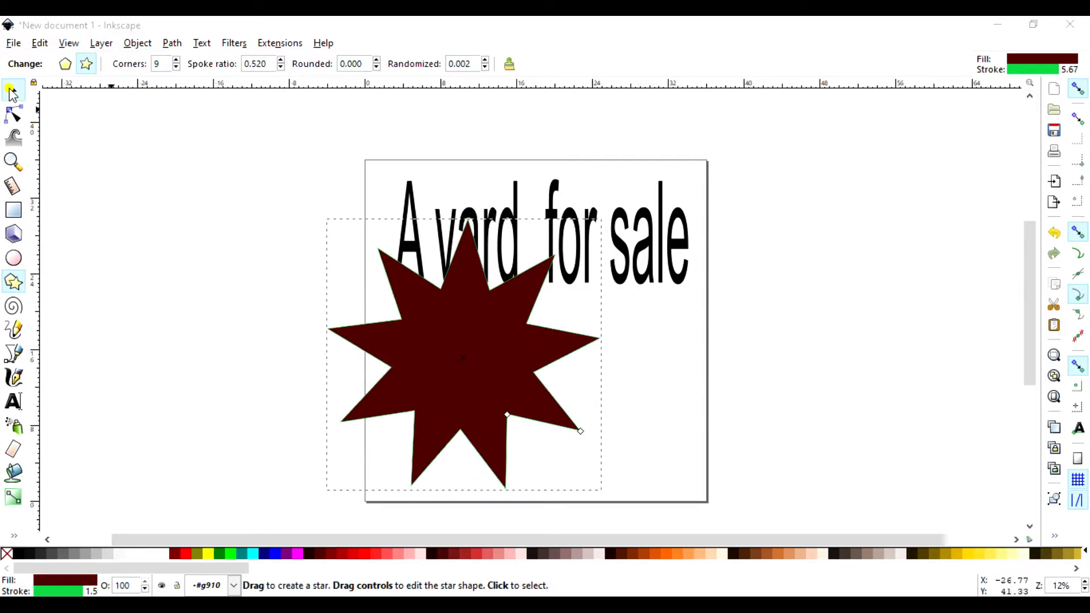
pyautogui.click(717, 226)
pyautogui.moveTo(438, 333); pyautogui.dragTo(478, 363)
pyautogui.moveTo(504, 245); pyautogui.dragTo(504, 313)
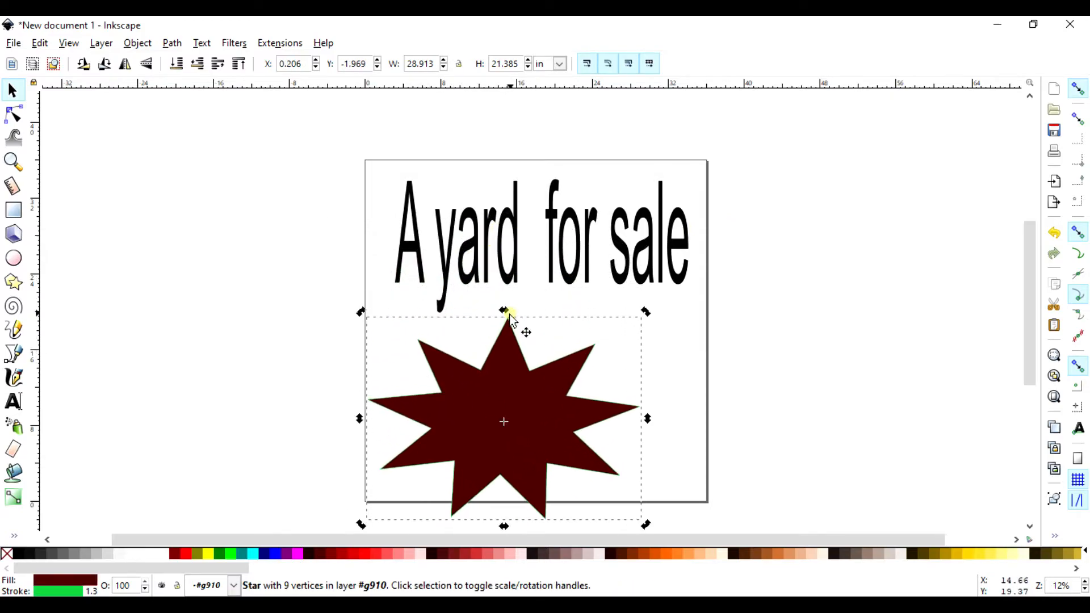
pyautogui.moveTo(491, 394); pyautogui.dragTo(531, 371)
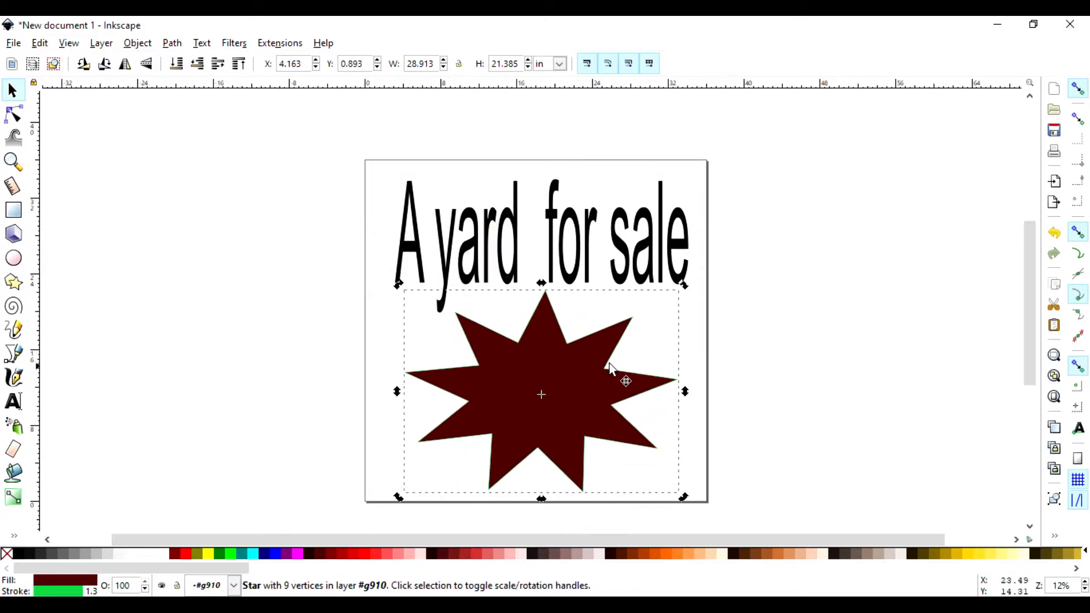
pyautogui.click(323, 357)
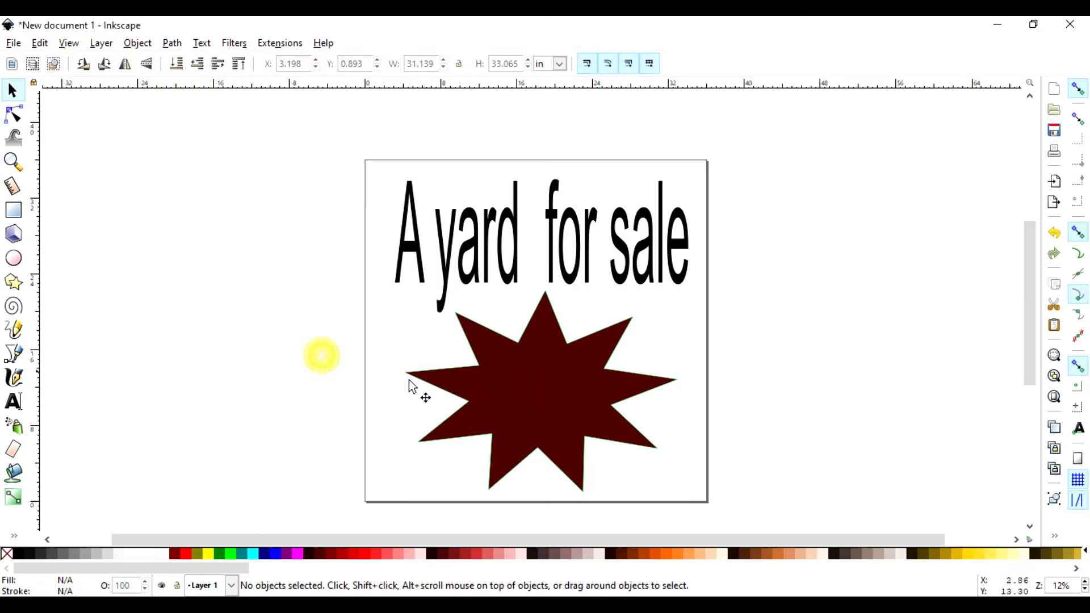
# - Fill the star inside the sign's group with bright red, leaving its outline as is, and deselect it
pyautogui.click(553, 382)
pyautogui.click(526, 417)
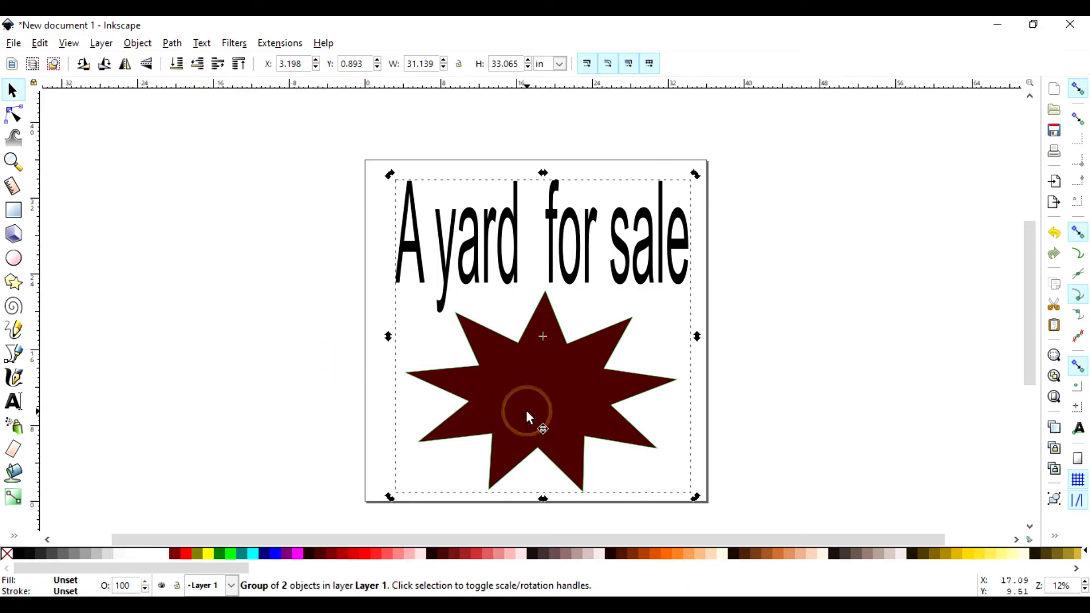
pyautogui.doubleClick(486, 352)
pyautogui.doubleClick(516, 367)
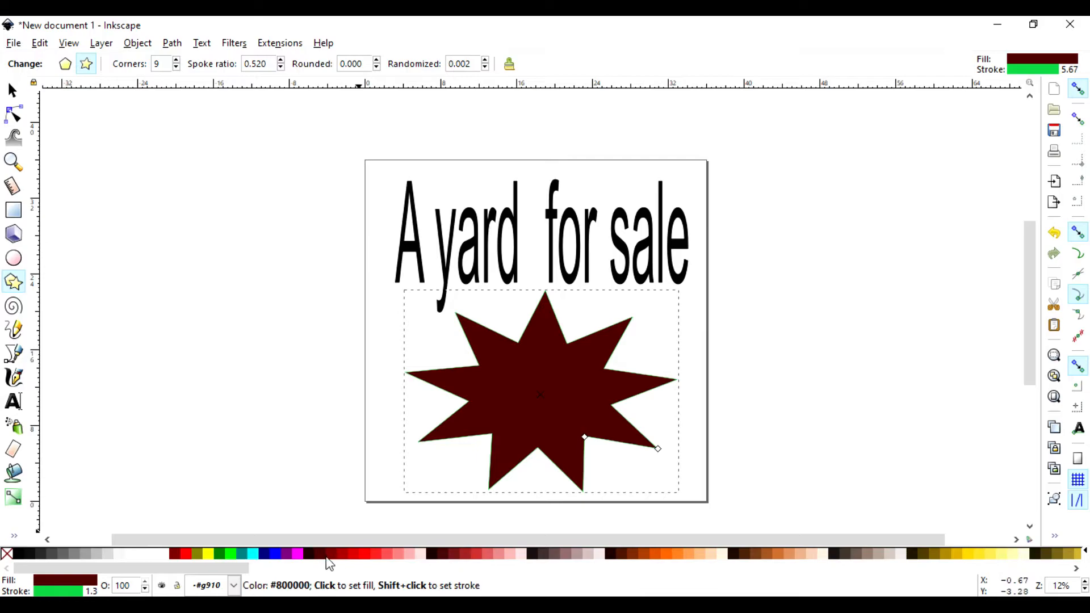
pyautogui.click(361, 554)
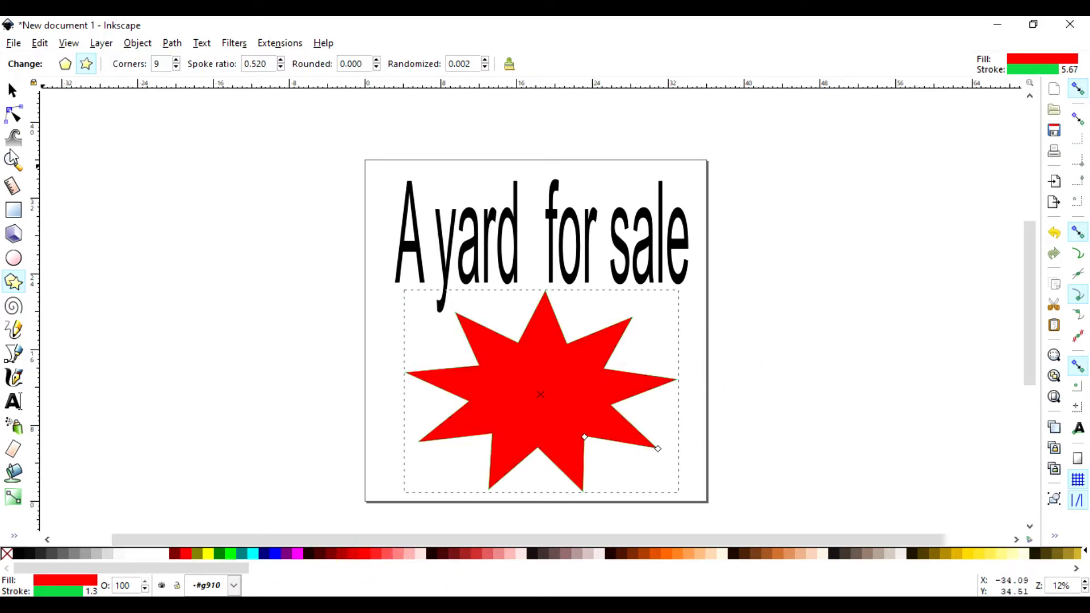
pyautogui.doubleClick(14, 90)
pyautogui.click(716, 225)
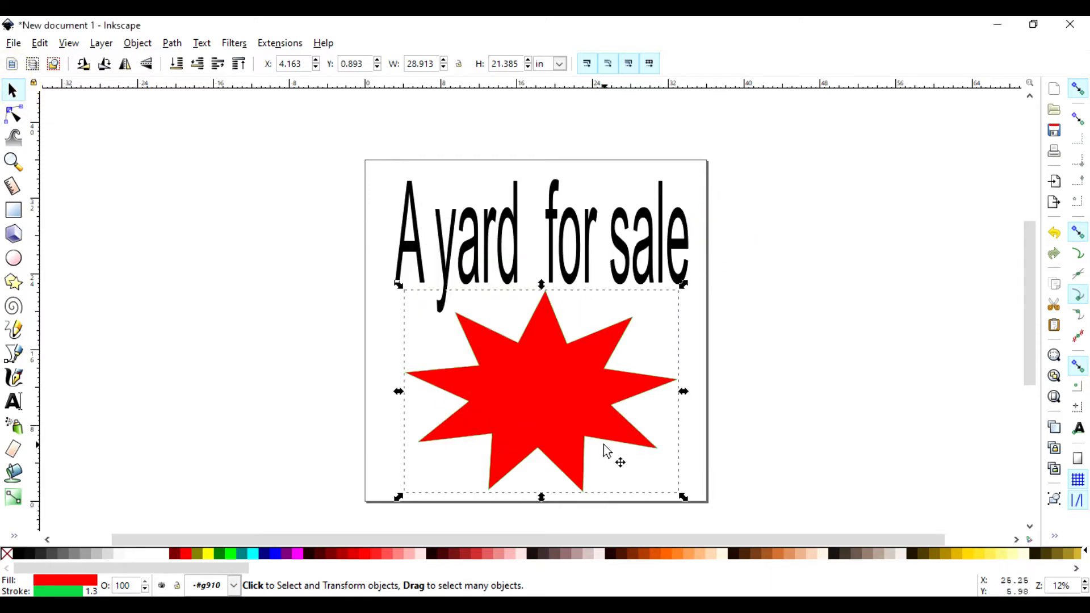
pyautogui.click(808, 279)
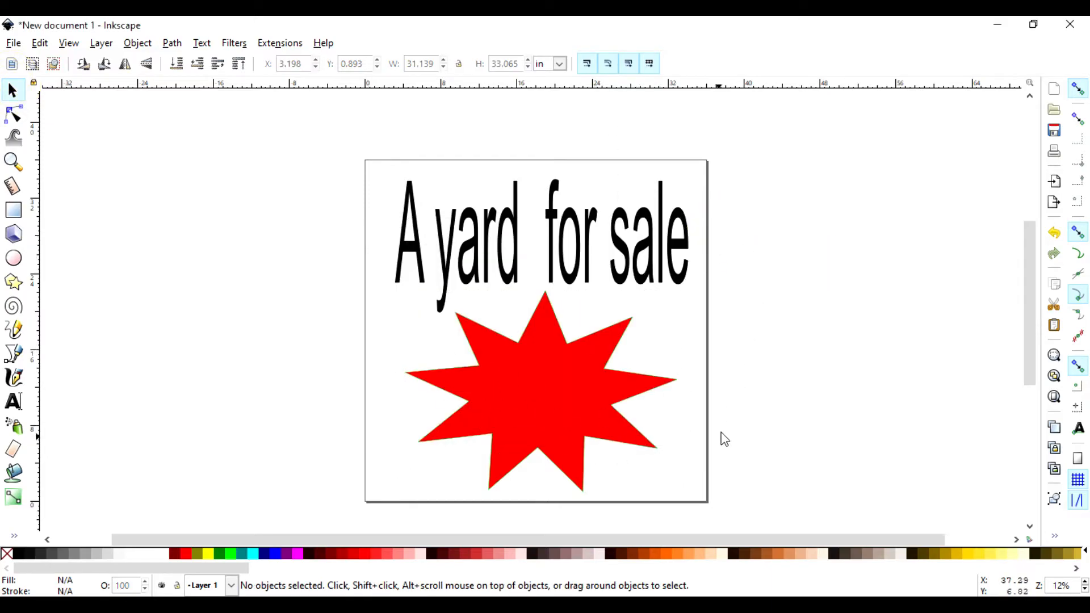
pyautogui.scroll(-3, 722, 438)
pyautogui.scroll(5, 744, 448)
pyautogui.scroll(-3, 755, 423)
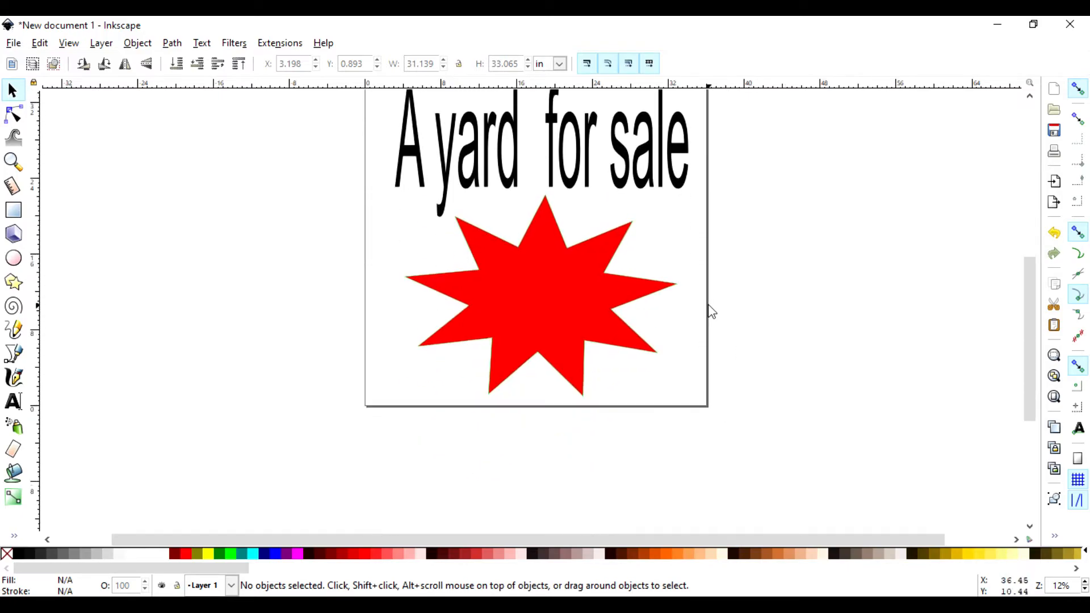
pyautogui.scroll(4, 706, 318)
pyautogui.scroll(-4, 704, 327)
pyautogui.scroll(-3, 704, 329)
pyautogui.scroll(6, 704, 326)
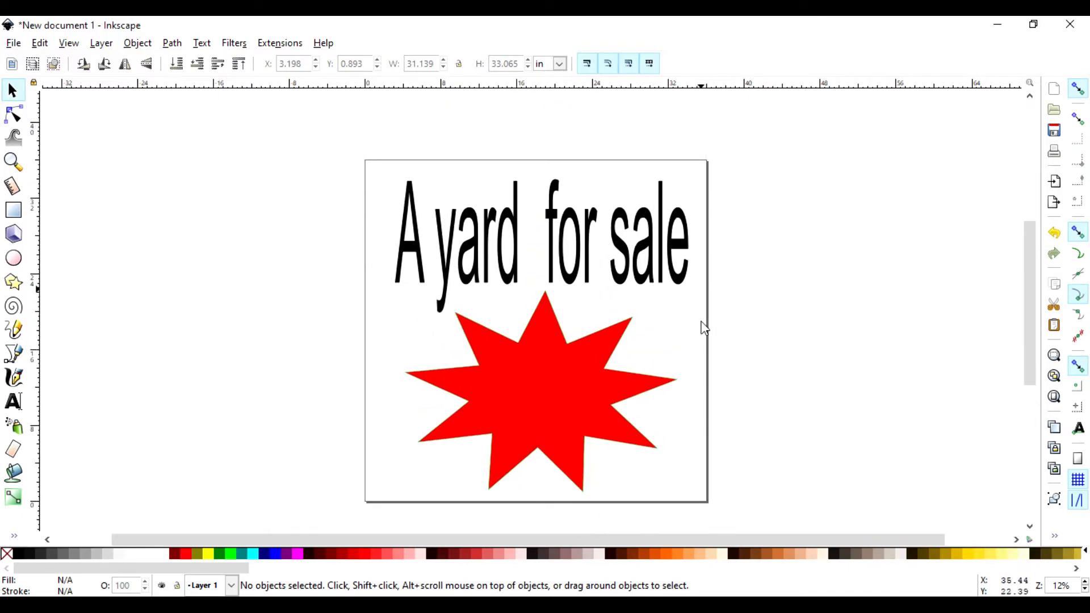
pyautogui.scroll(-3, 704, 327)
pyautogui.moveTo(648, 539); pyautogui.dragTo(684, 531)
pyautogui.scroll(1, 710, 466)
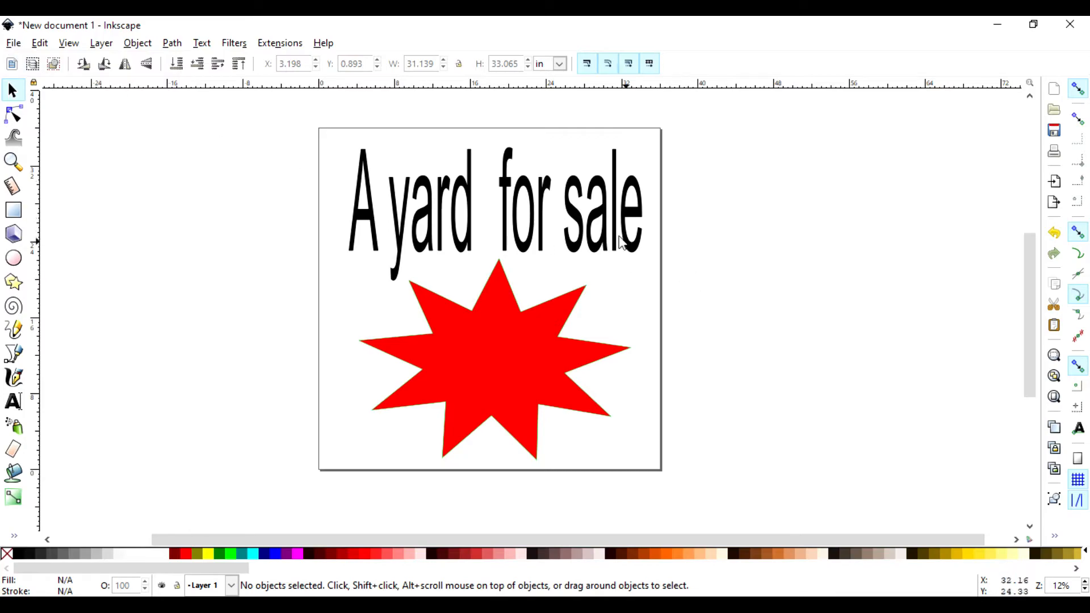
pyautogui.scroll(-1, 828, 297)
pyautogui.scroll(2, 828, 297)
pyautogui.scroll(-1, 829, 298)
pyautogui.click(13, 44)
pyautogui.click(13, 44)
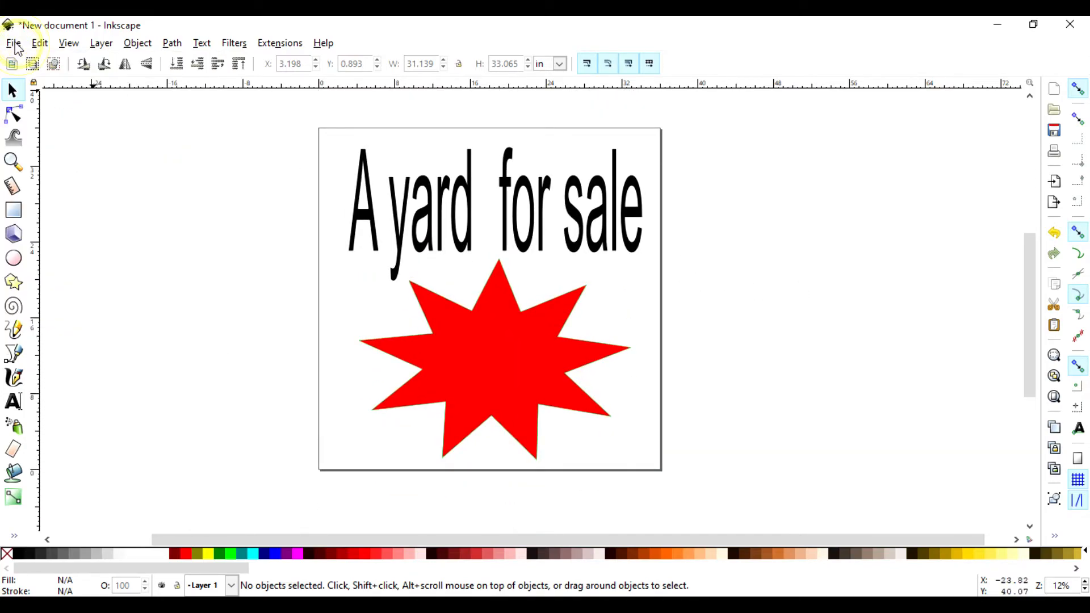
pyautogui.click(14, 44)
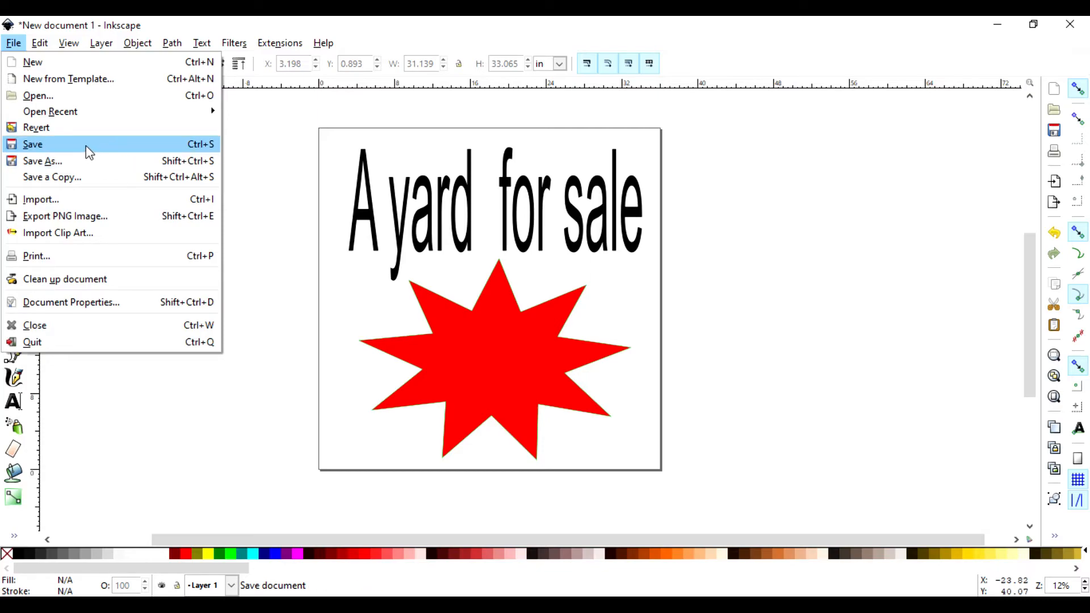
pyautogui.click(622, 303)
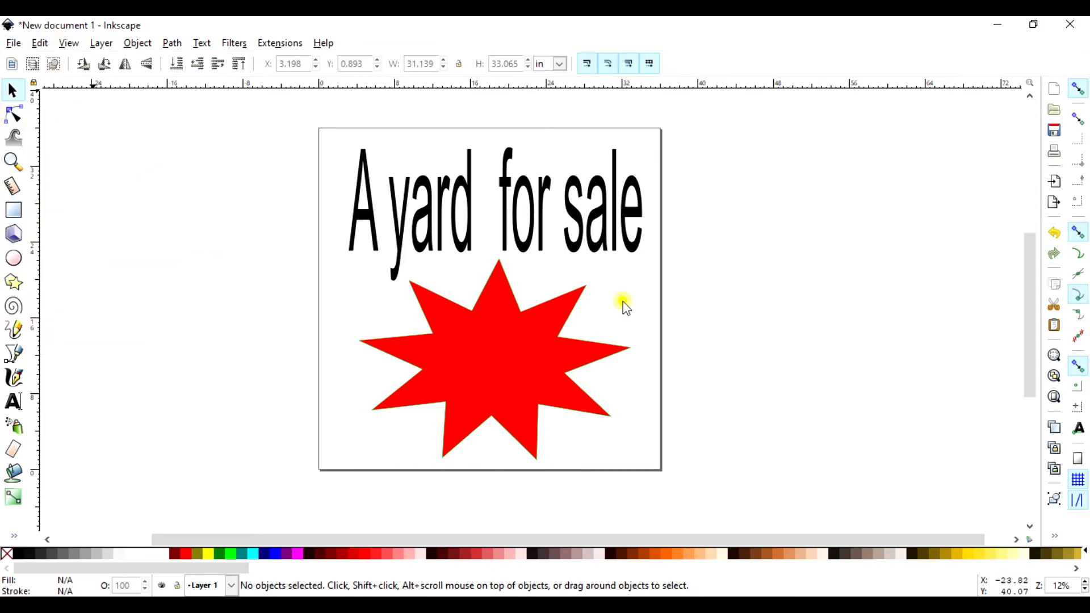
# - Reposition the star within its group to about X 5.34 in, Y 1.31 in, below the headline and inside the page
pyautogui.doubleClick(507, 330)
pyautogui.doubleClick(534, 315)
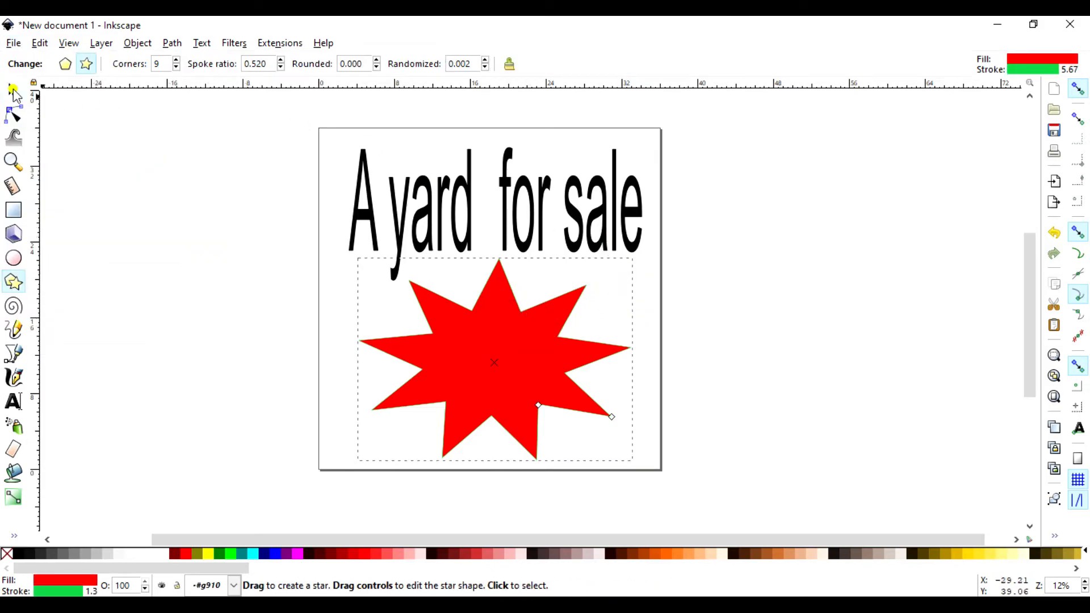
pyautogui.doubleClick(14, 91)
pyautogui.click(713, 226)
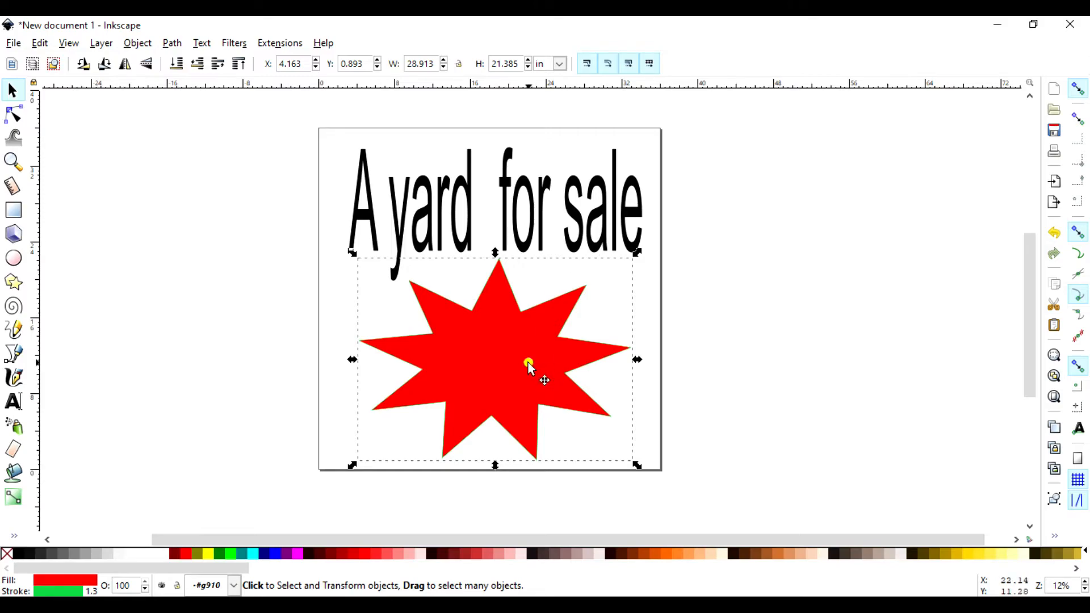
pyautogui.moveTo(530, 366); pyautogui.dragTo(467, 357)
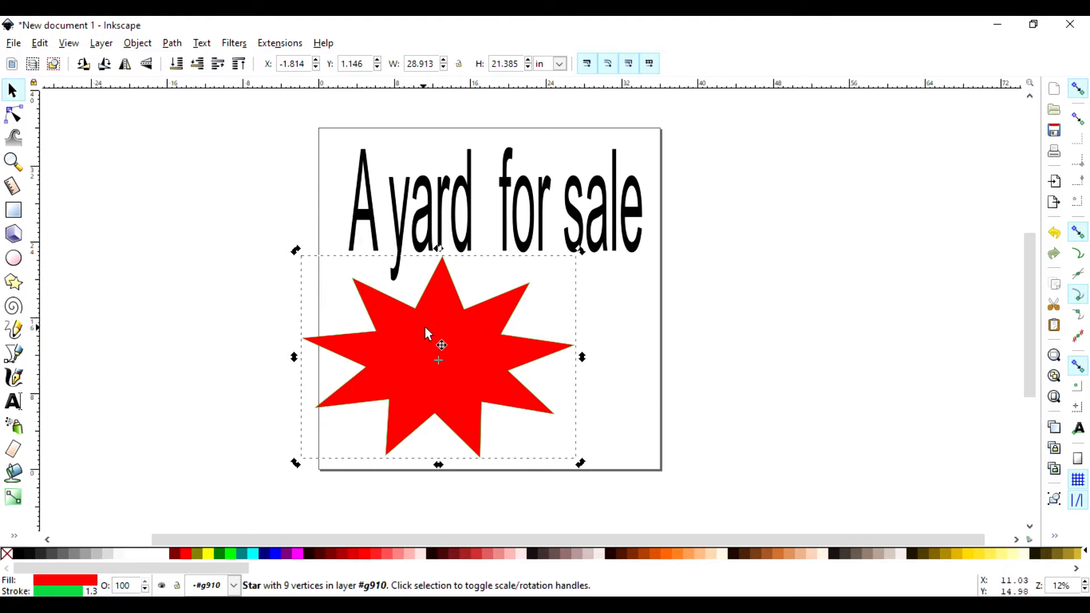
pyautogui.moveTo(425, 328); pyautogui.dragTo(497, 321)
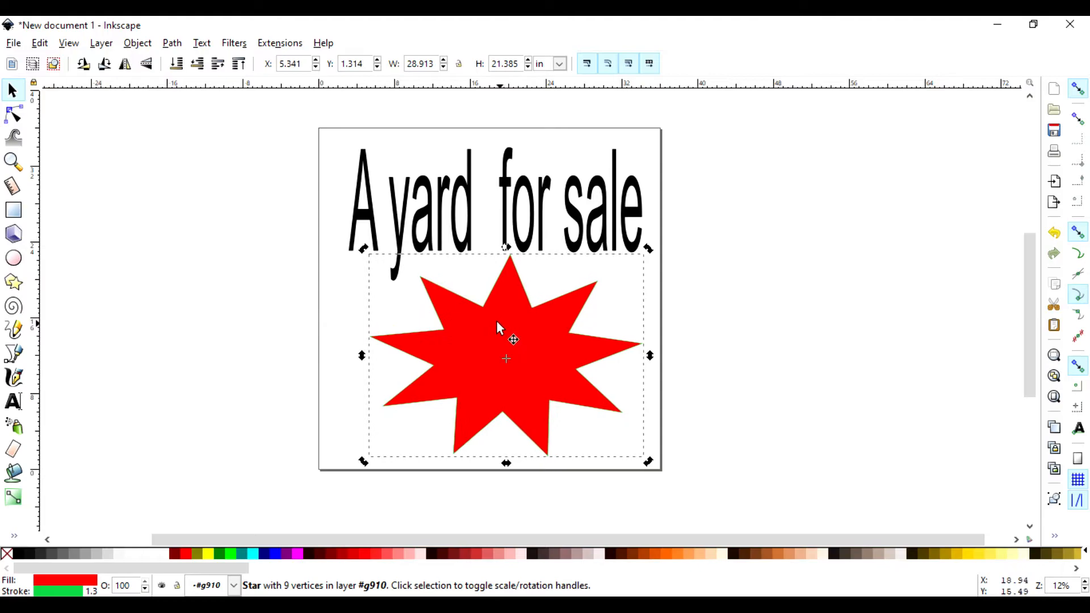
pyautogui.click(738, 330)
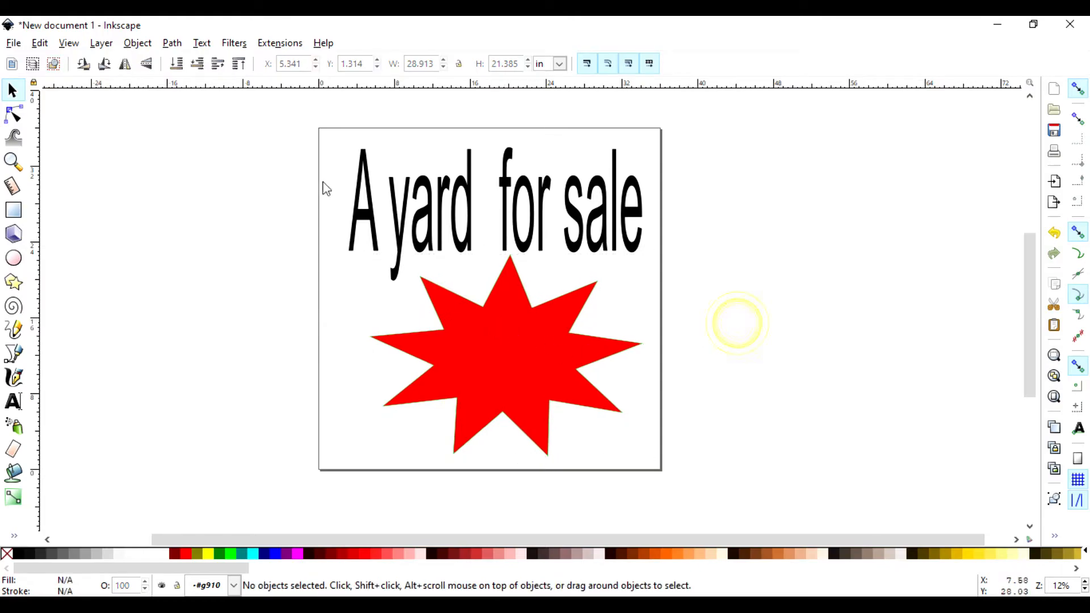
# - Save the document to the Desktop as an Inkscape SVG named drawing, replacing the existing file
pyautogui.click(13, 44)
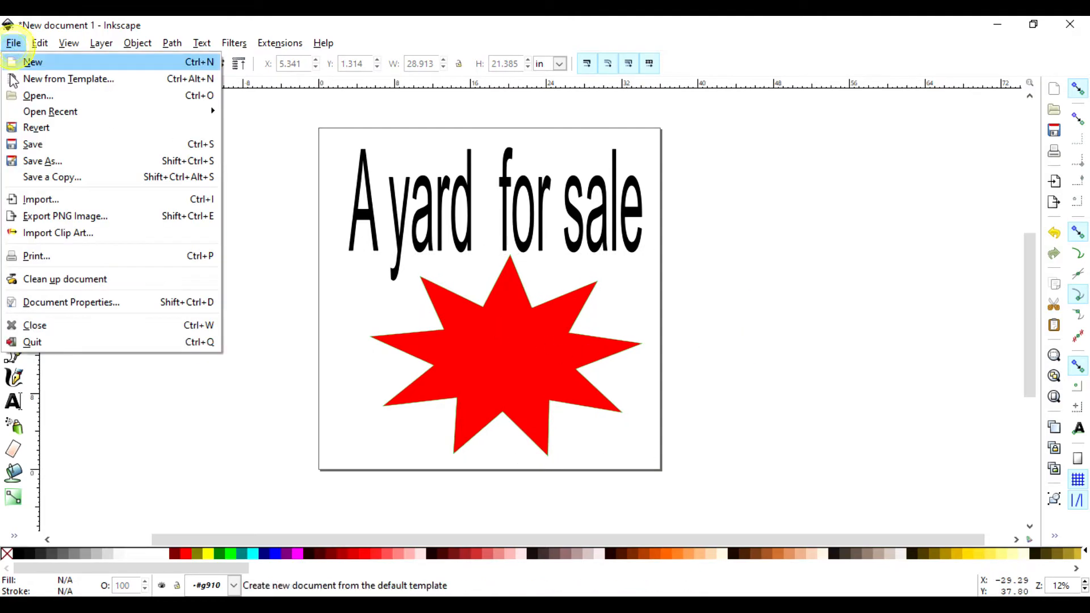
pyautogui.click(44, 149)
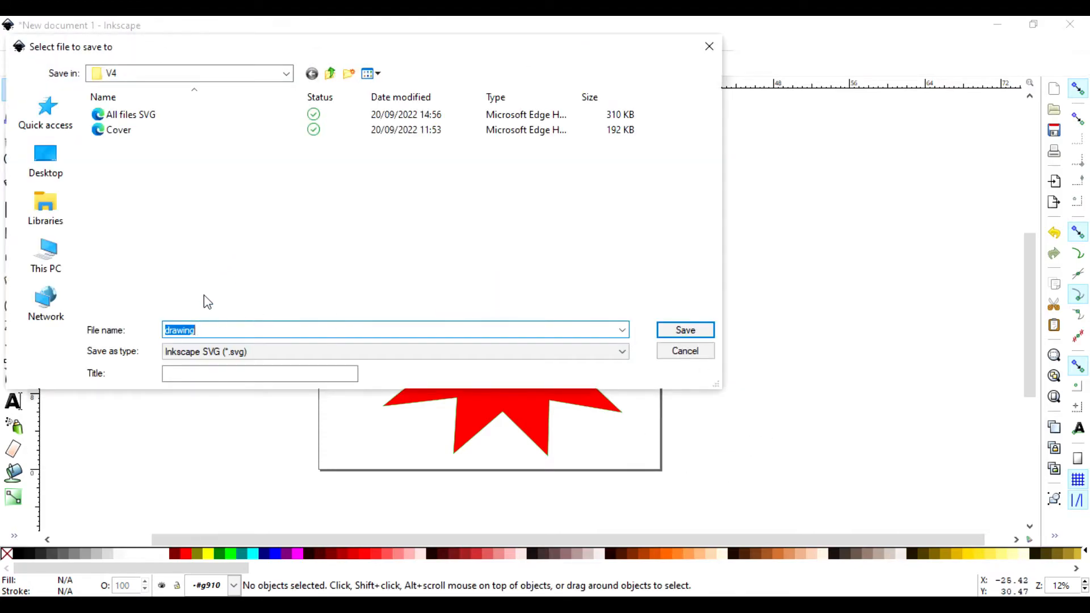
pyautogui.click(57, 258)
pyautogui.click(47, 166)
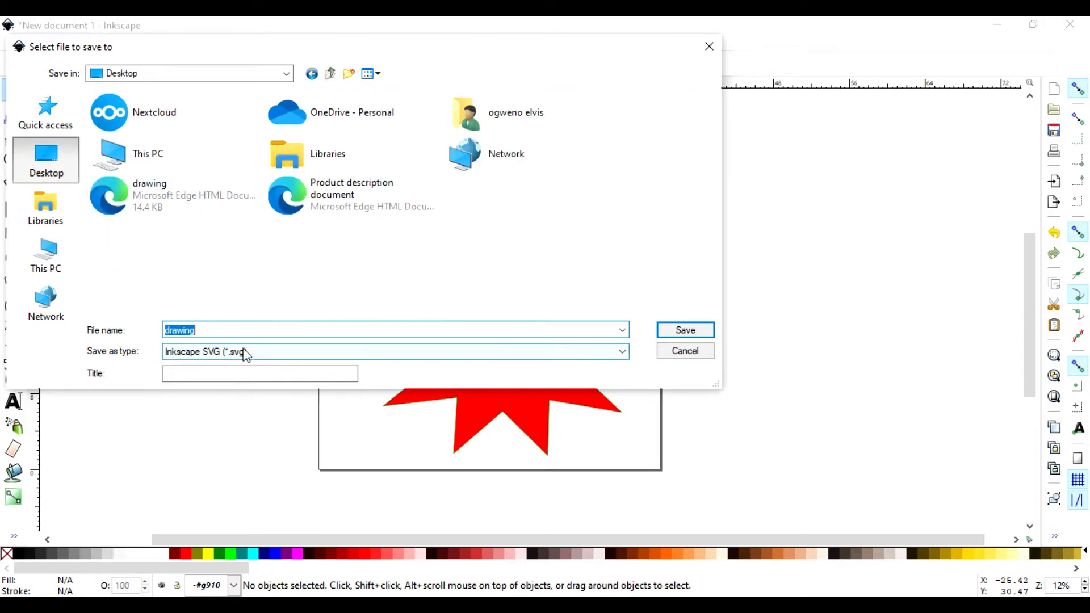
pyautogui.click(706, 336)
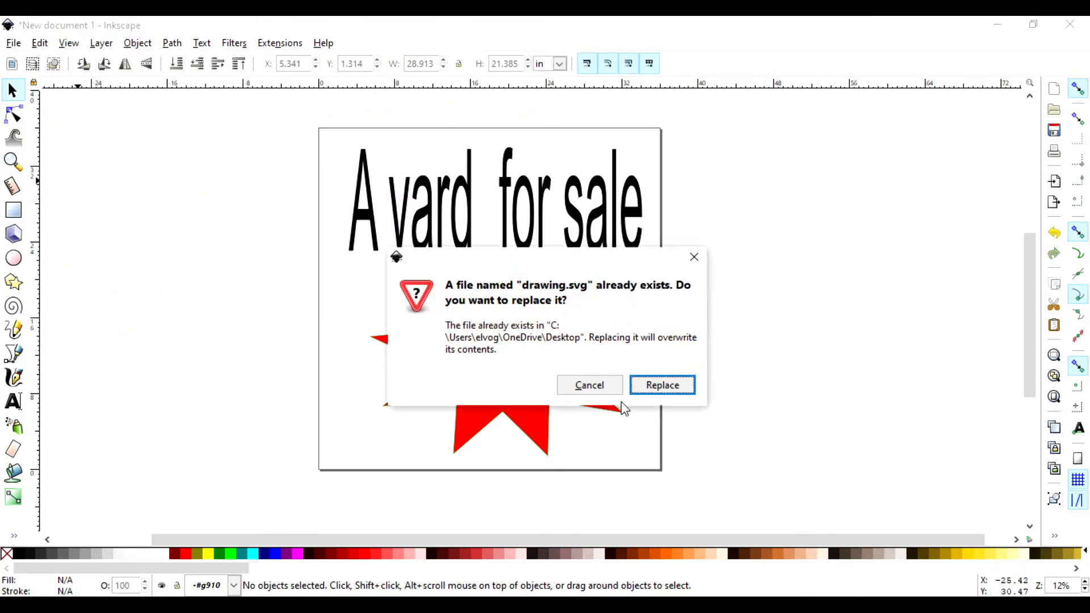
pyautogui.click(646, 386)
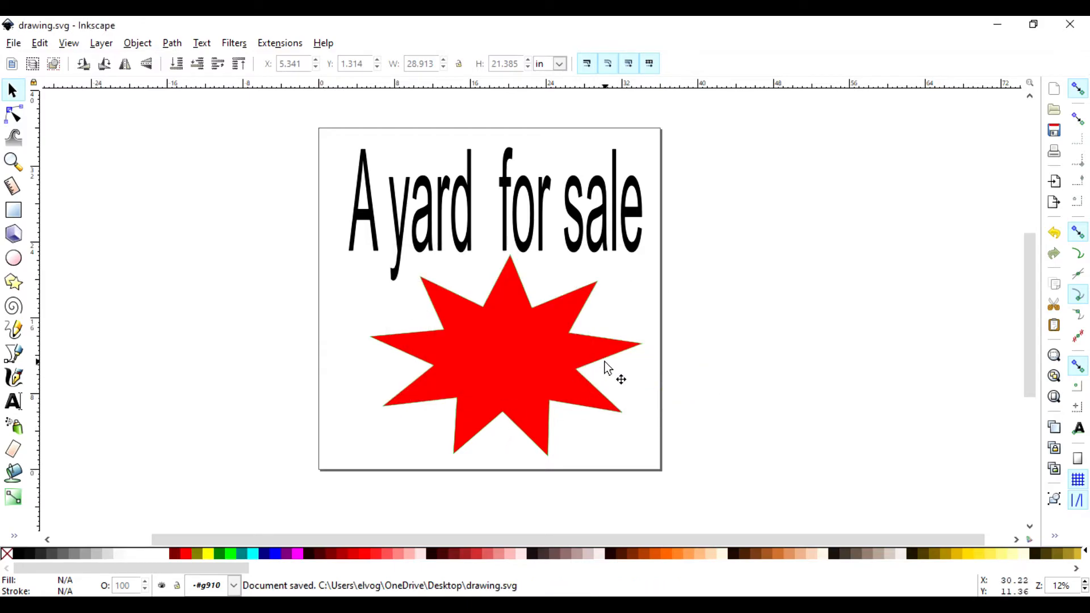
# - Open the PNG export settings for the sign and keep them expanded beside the canvas
pyautogui.click(16, 44)
pyautogui.click(16, 44)
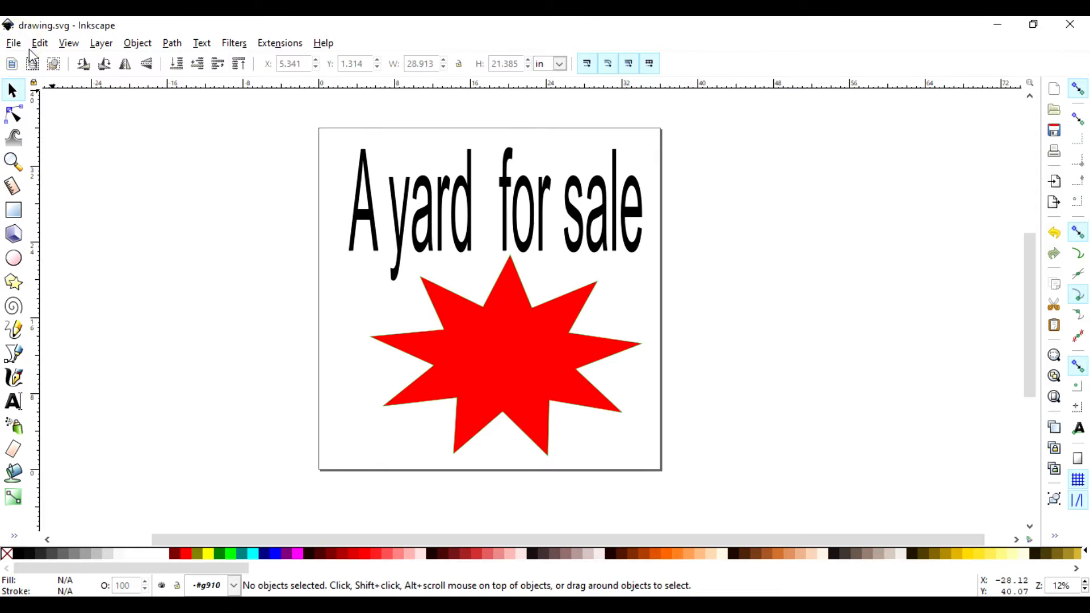
pyautogui.click(15, 44)
pyautogui.click(14, 44)
pyautogui.click(14, 45)
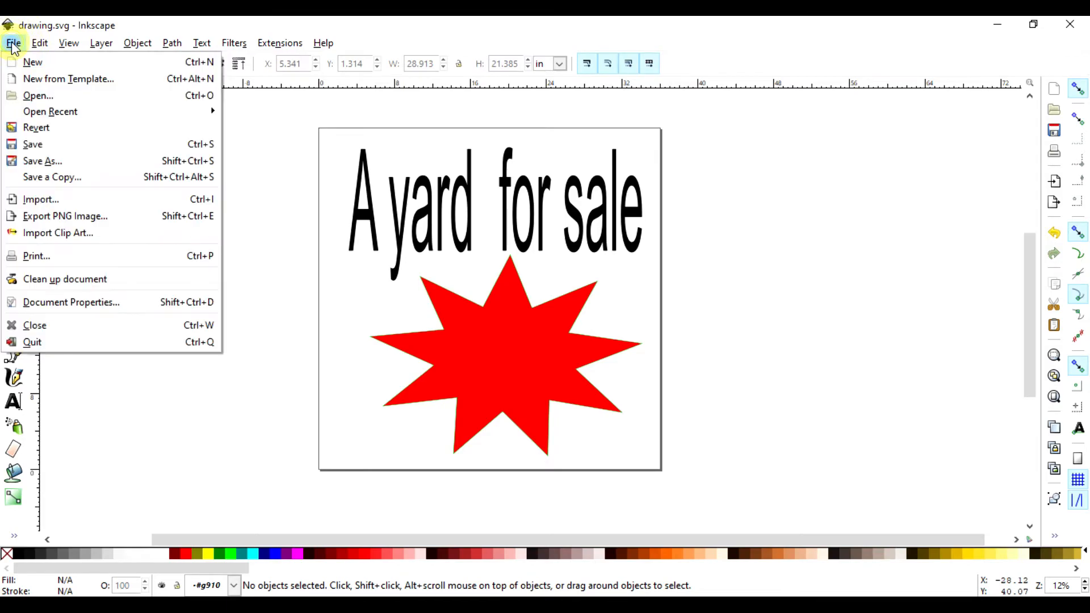
pyautogui.click(84, 222)
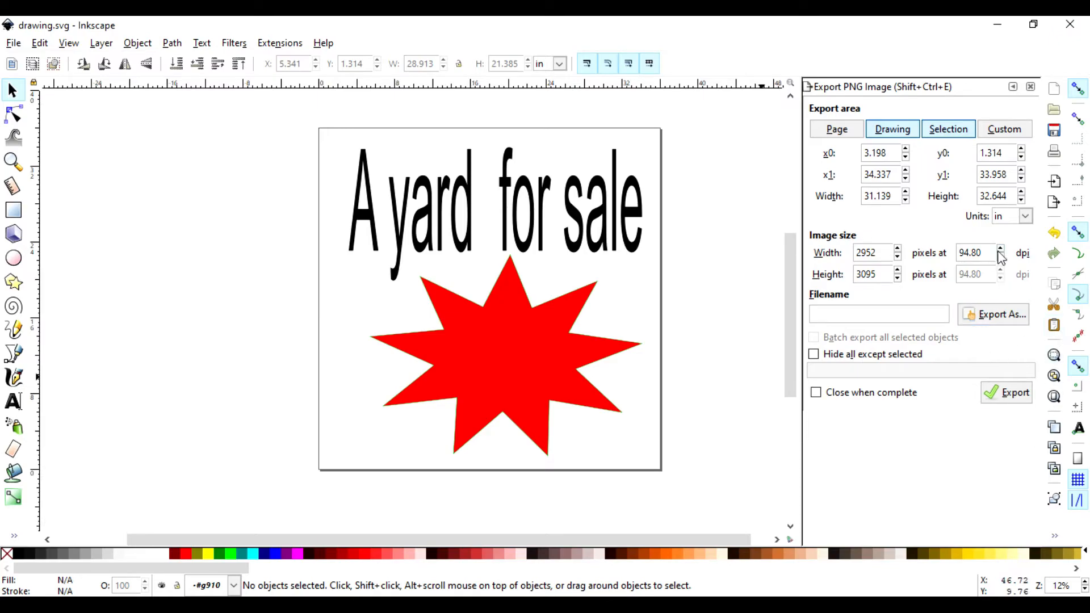
pyautogui.click(1014, 87)
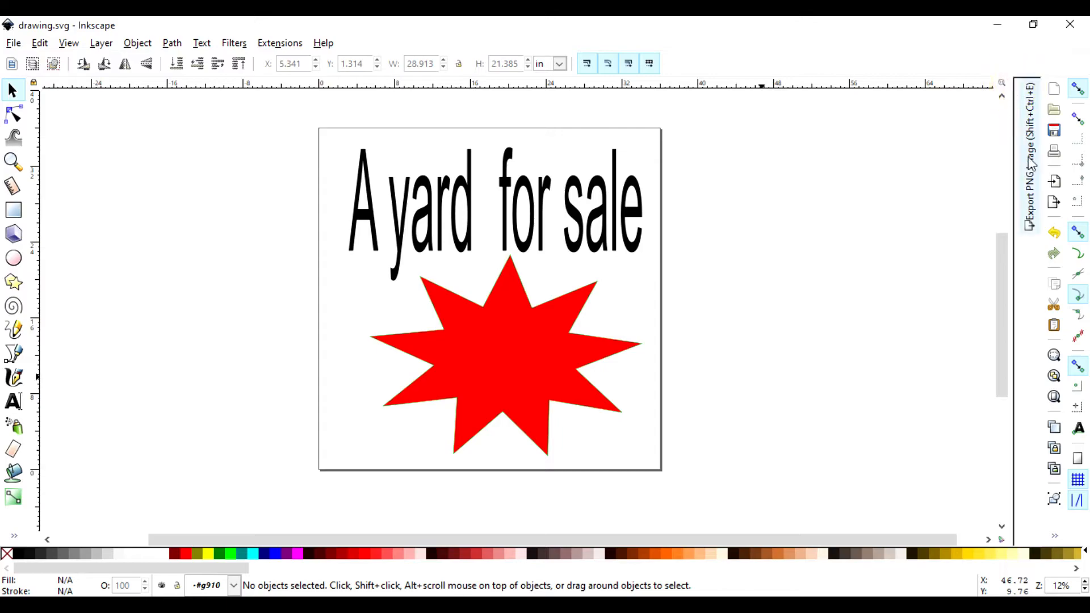
pyautogui.click(13, 43)
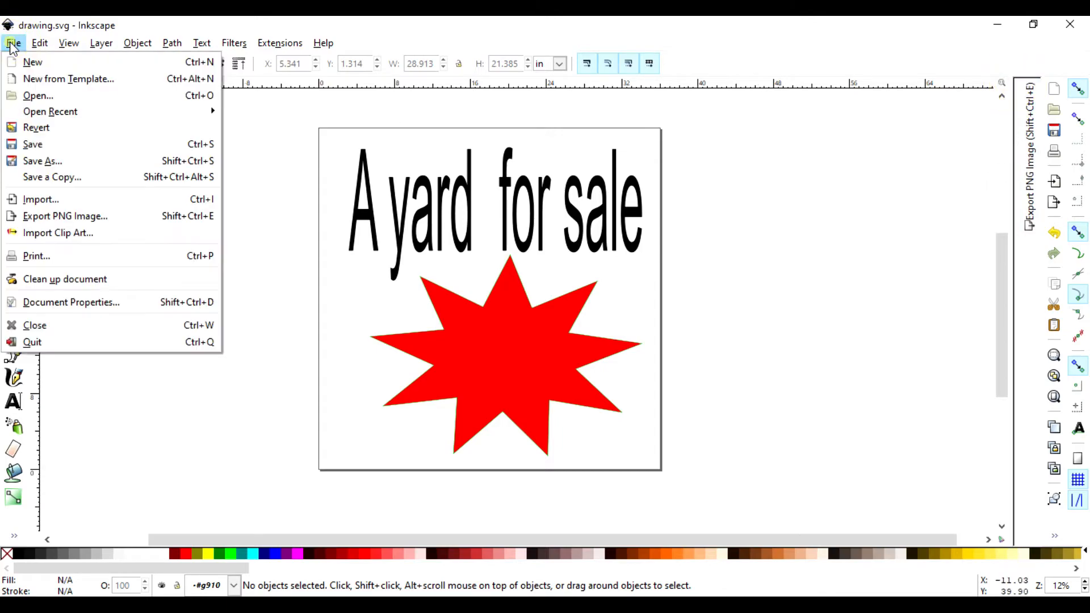
pyautogui.click(57, 217)
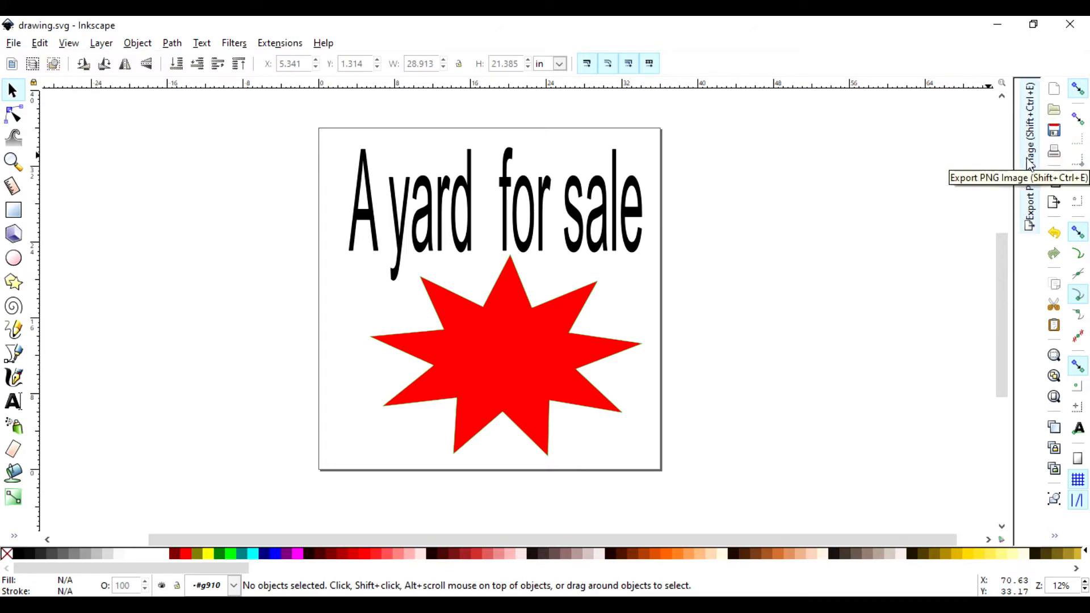
pyautogui.click(1032, 153)
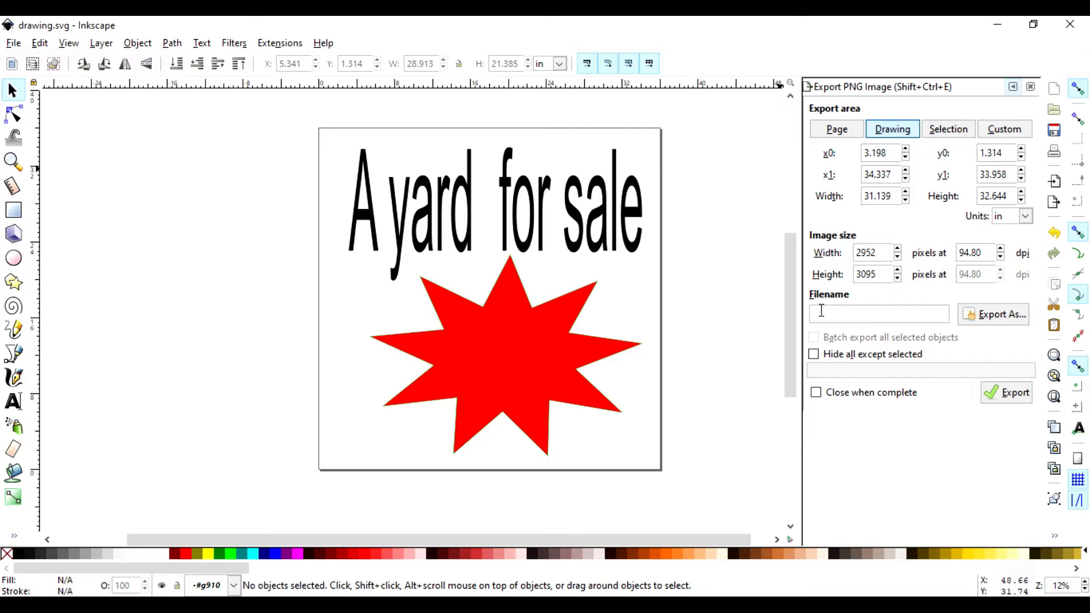
# - Set the export file to a PNG named "a yard for sale" on the Desktop
pyautogui.click(999, 320)
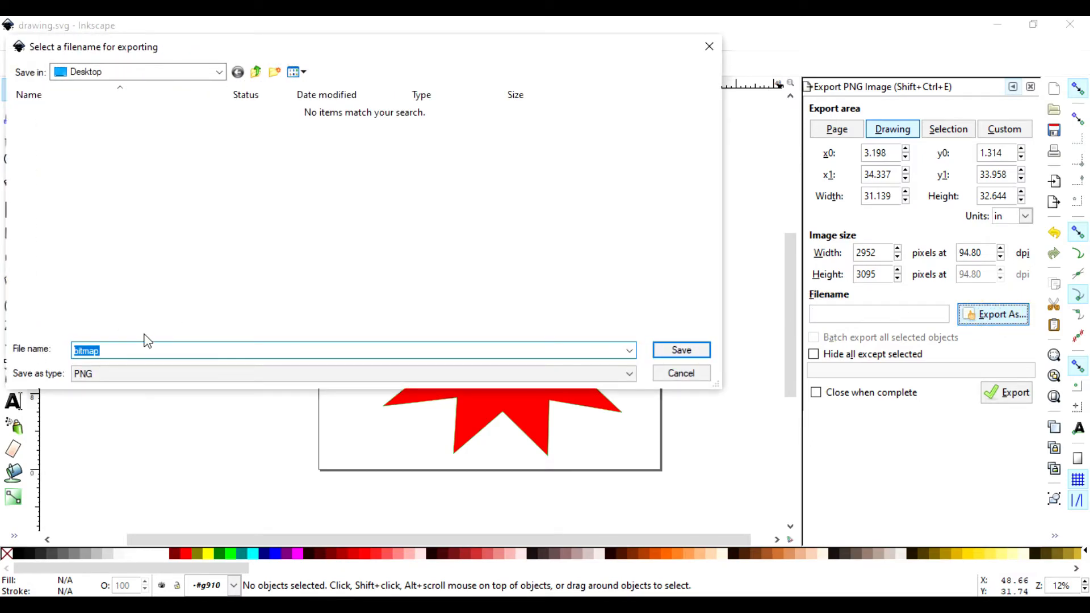
pyautogui.write('p')
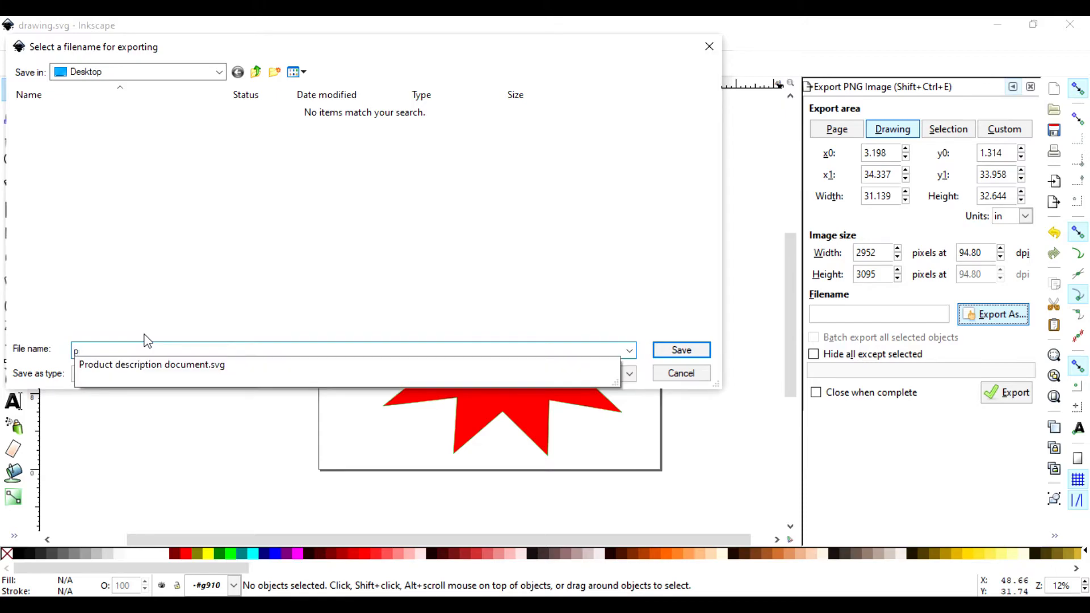
pyautogui.press('BackSpace')
pyautogui.write('a yard')
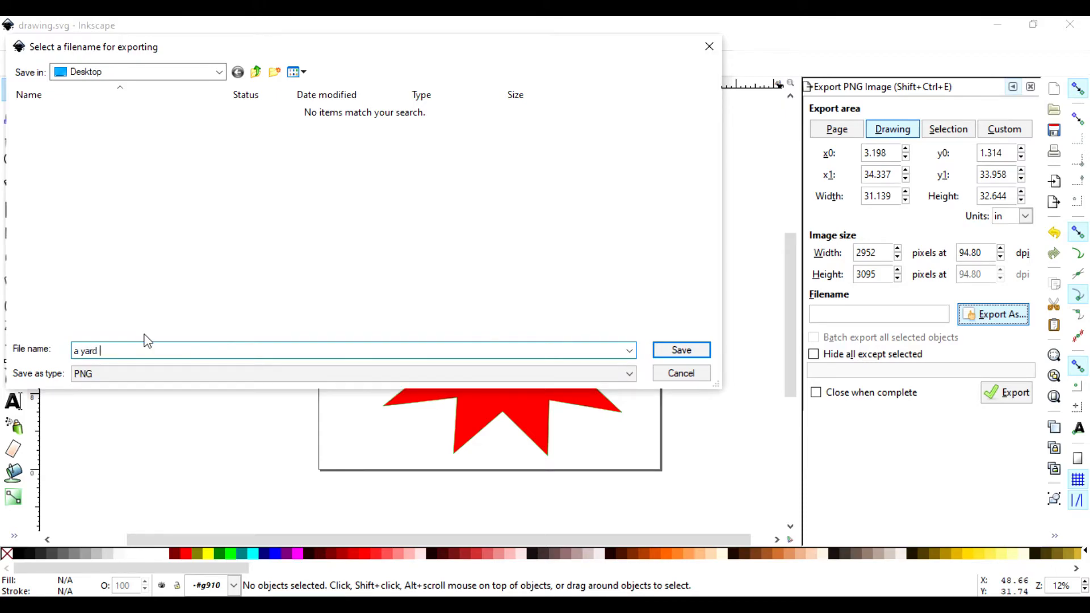
pyautogui.write(' for sale')
pyautogui.click(662, 350)
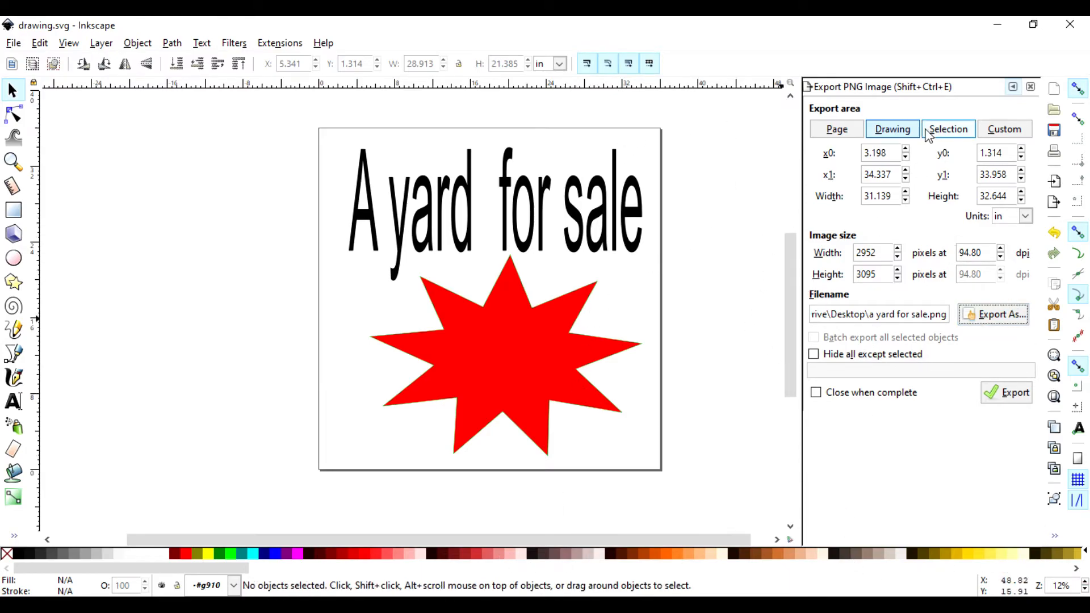
# - Compare the Page, Drawing and Selection export areas for the PNG image
pyautogui.click(841, 126)
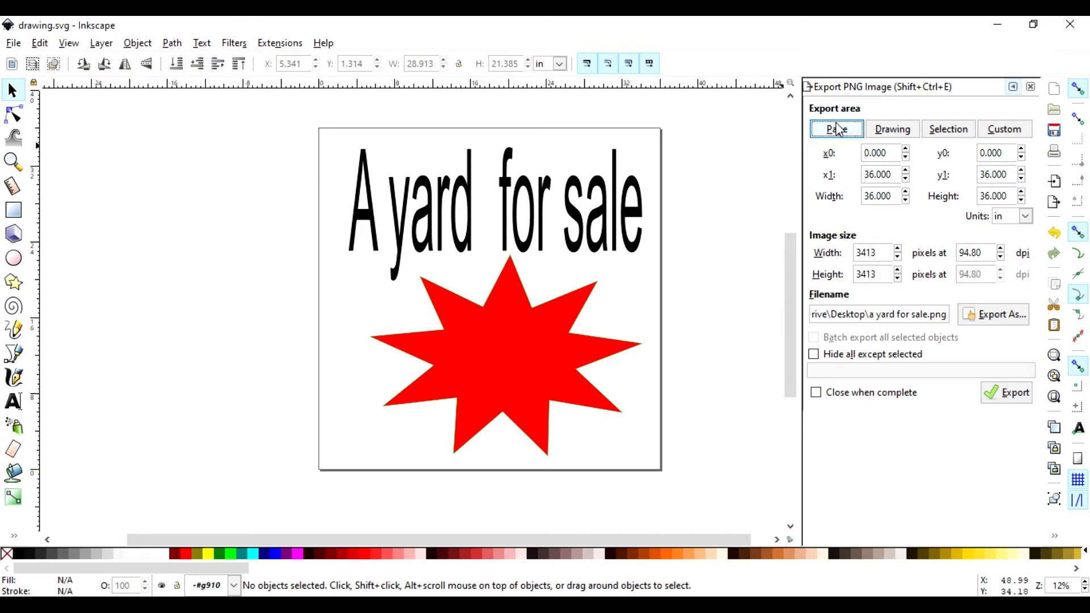
pyautogui.click(893, 129)
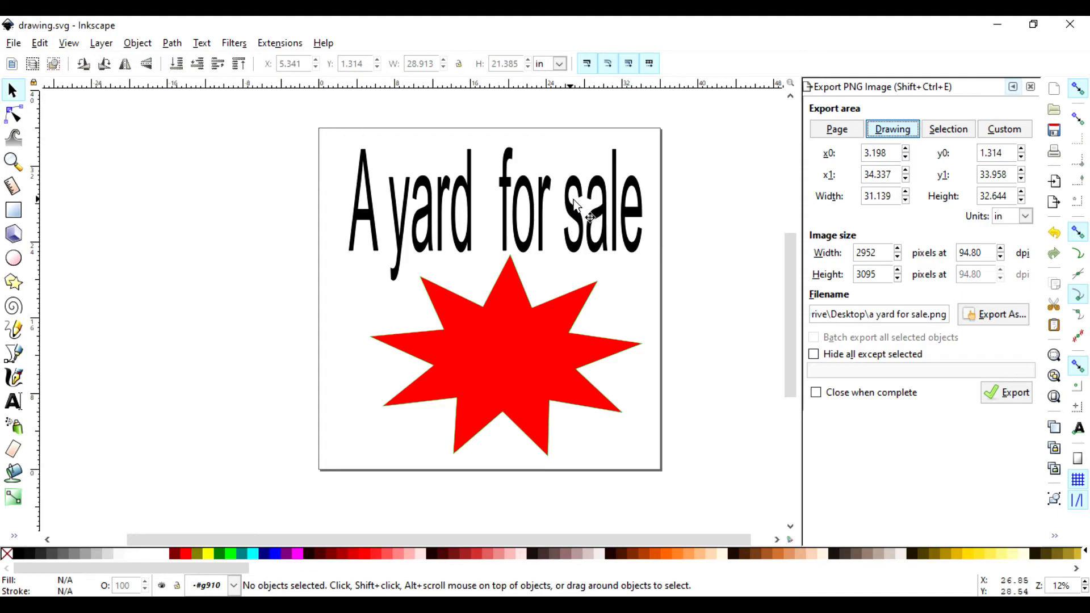
pyautogui.click(947, 129)
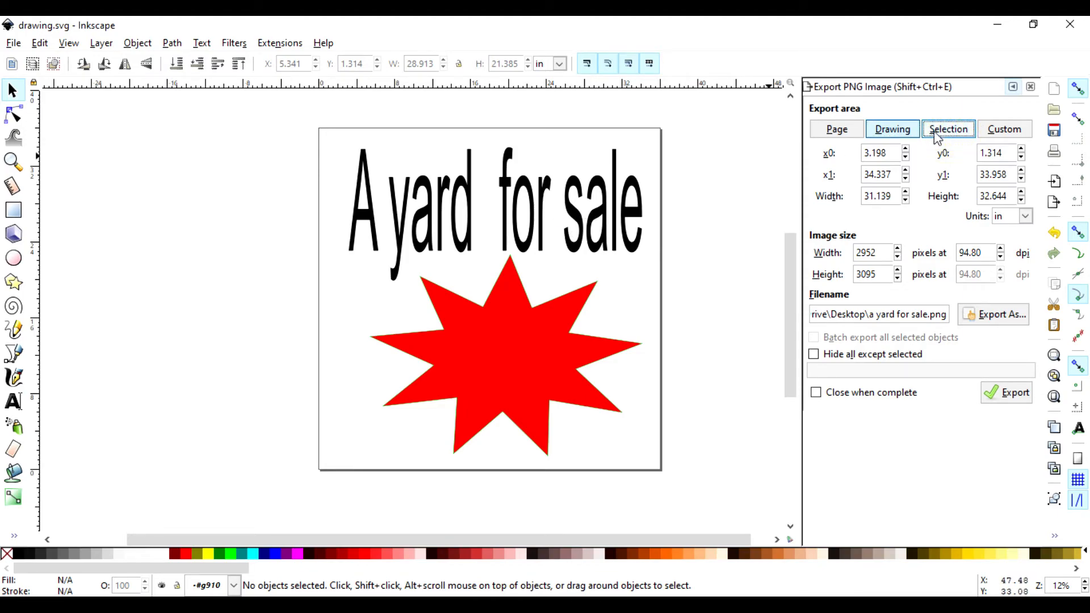
# - Check the Selection export area for the star alone, the text alone, and the star and text selected together
pyautogui.click(489, 329)
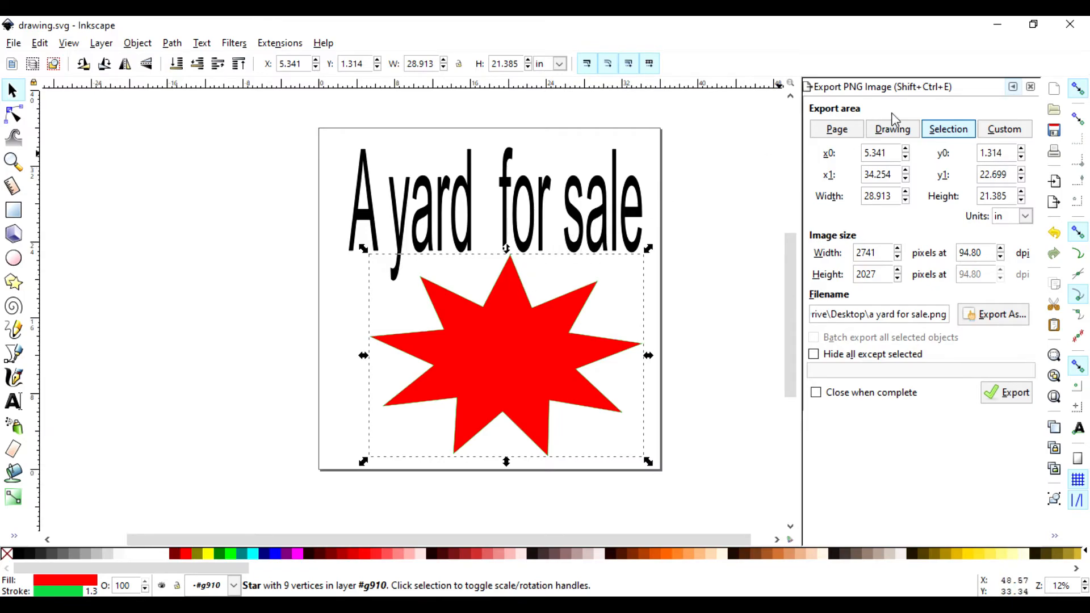
pyautogui.click(707, 230)
pyautogui.click(479, 197)
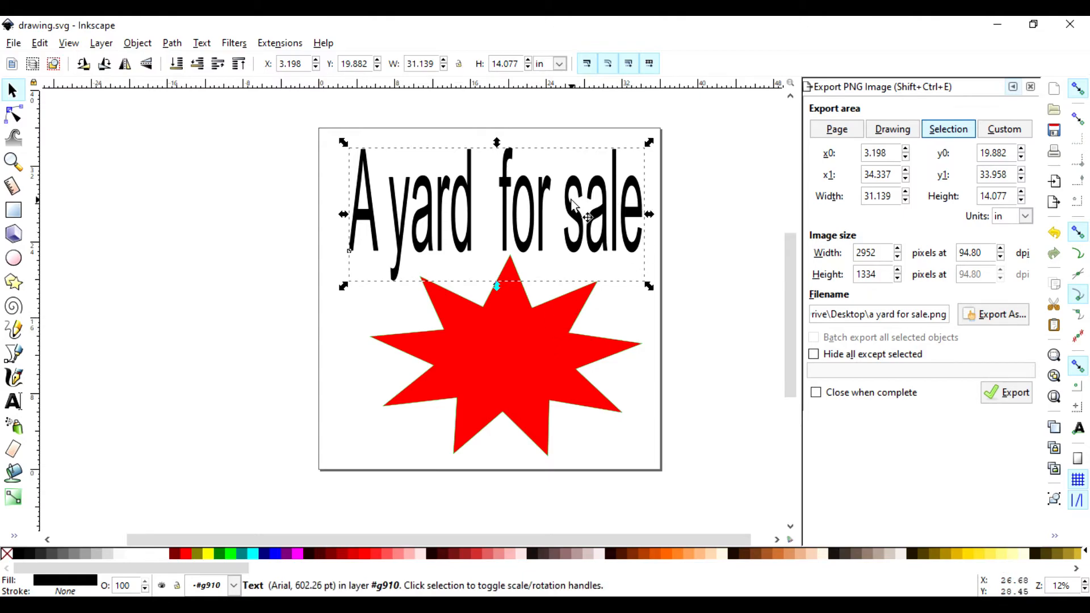
pyautogui.keyDown('shift'); pyautogui.click(553, 332); pyautogui.keyUp('shift')
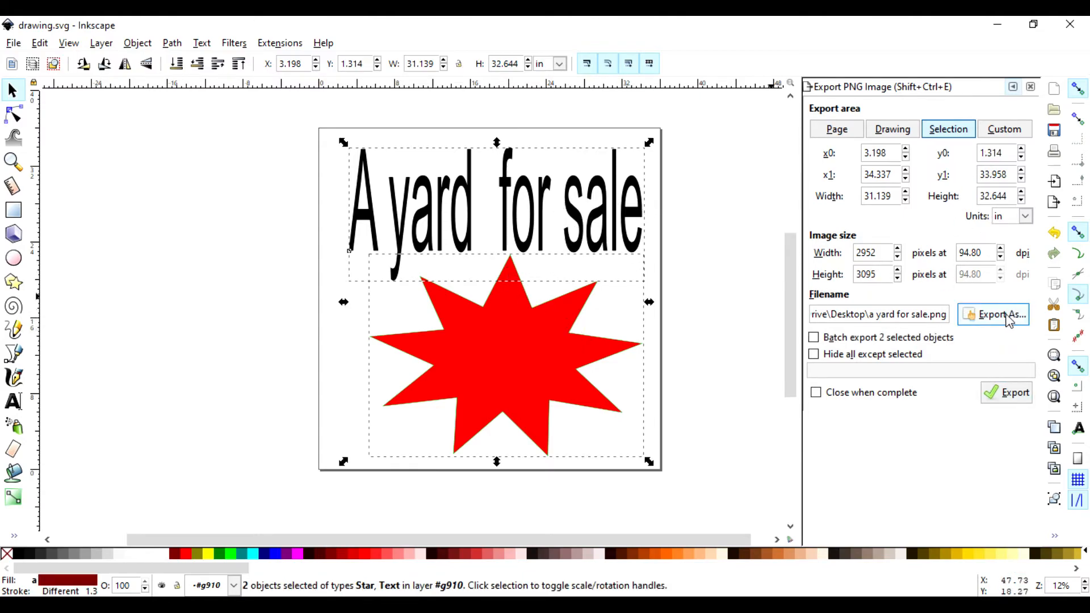
# - Check how the Custom export area behaves when only the "A yard for sale" text is selected, leaving nothing selected
pyautogui.click(1004, 132)
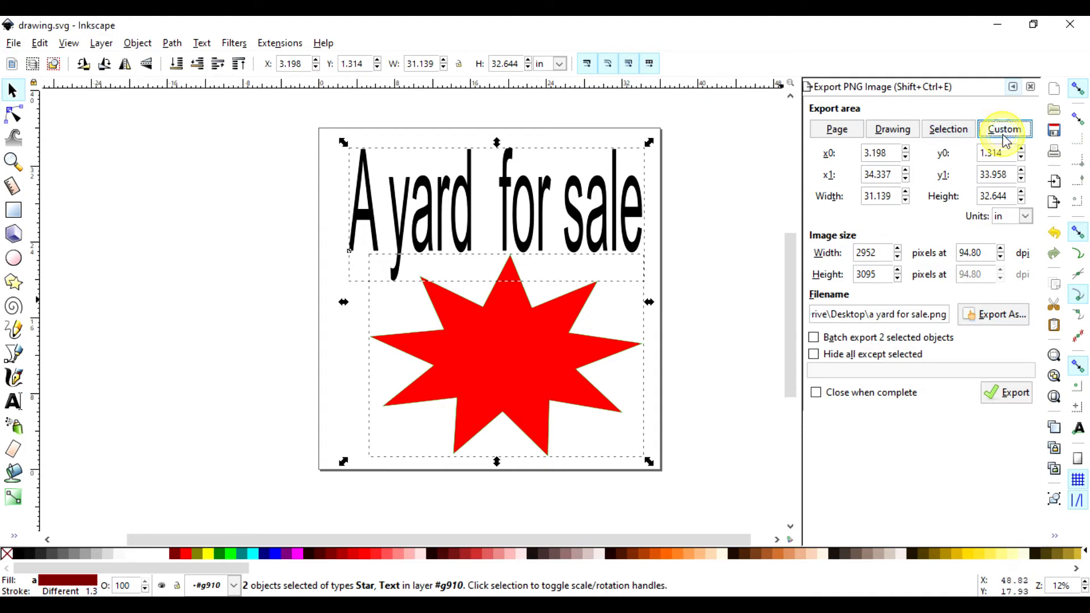
pyautogui.click(704, 232)
pyautogui.click(570, 233)
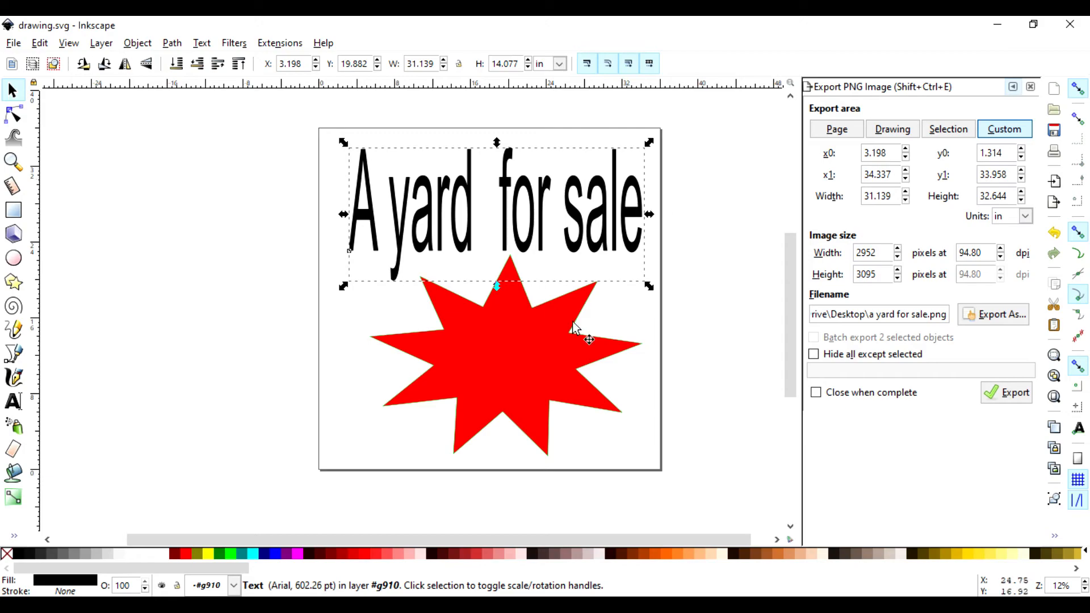
pyautogui.click(708, 335)
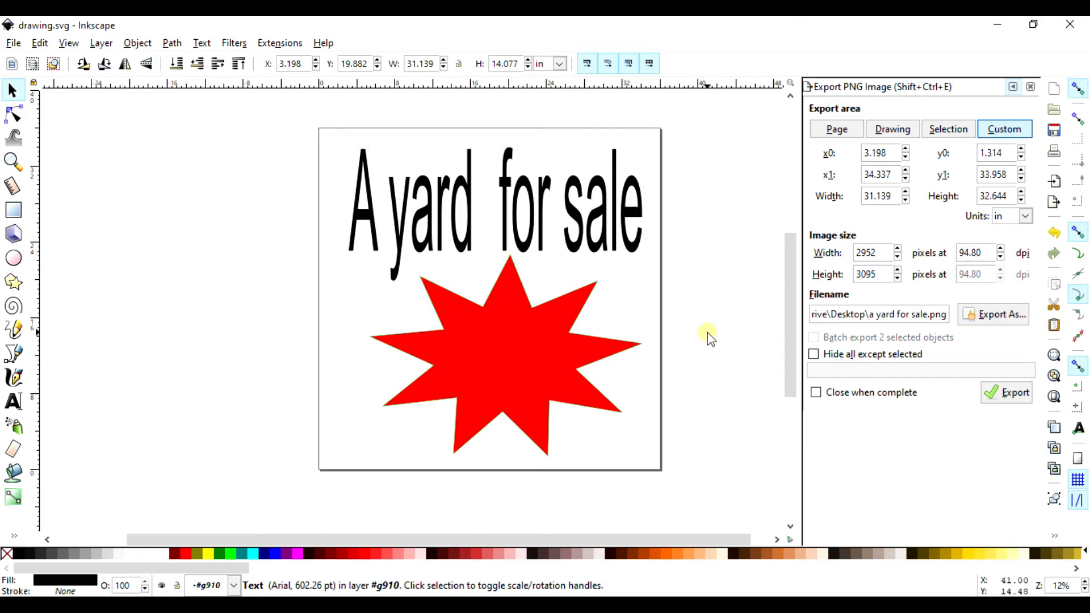
# - Set the PNG export area to the whole page and the image resolution to 300 dpi
pyautogui.click(844, 132)
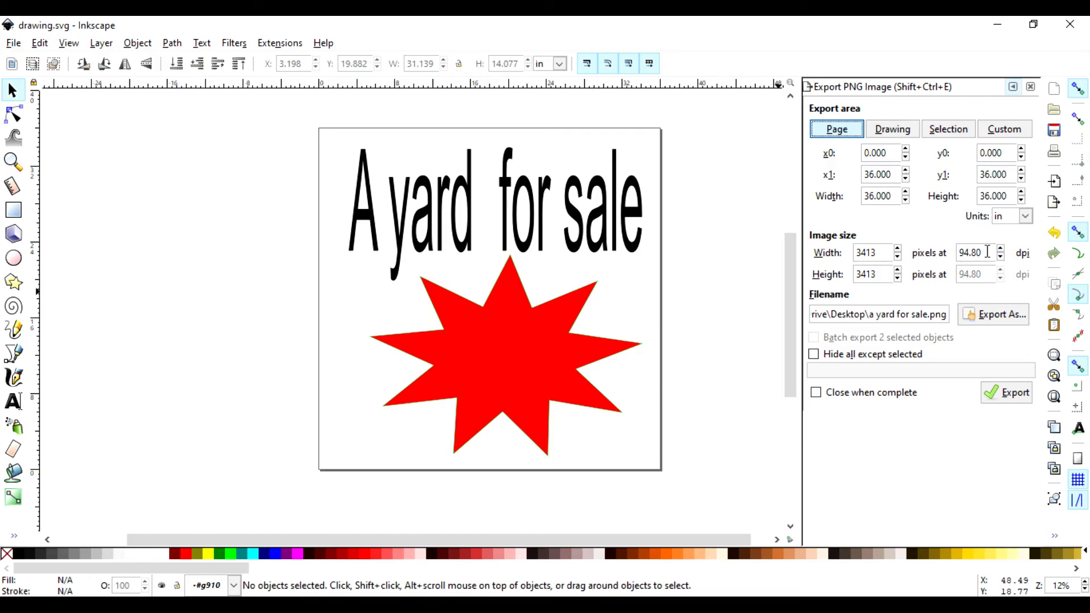
pyautogui.click(987, 254)
pyautogui.moveTo(987, 254); pyautogui.dragTo(958, 256)
pyautogui.click(959, 252)
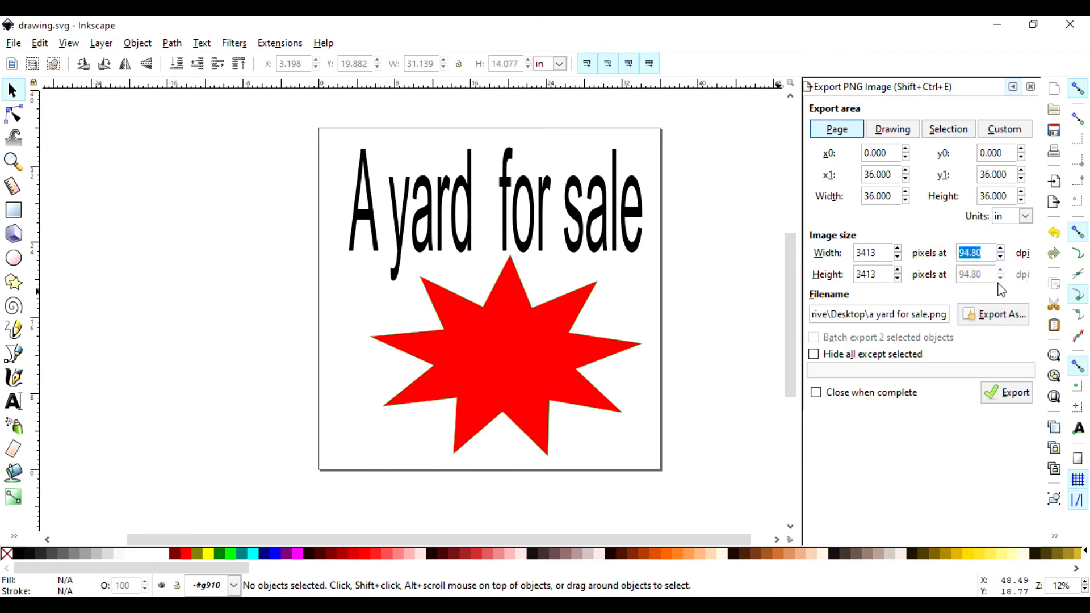
pyautogui.write('300')
pyautogui.press('Return')
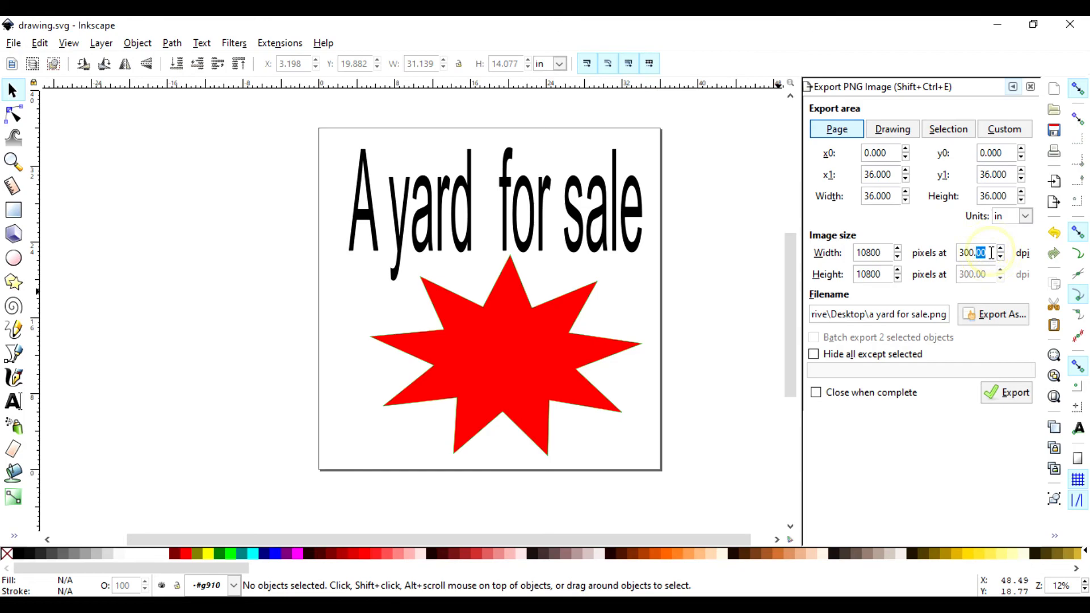
pyautogui.tripleClick(992, 252)
pyautogui.click(988, 249)
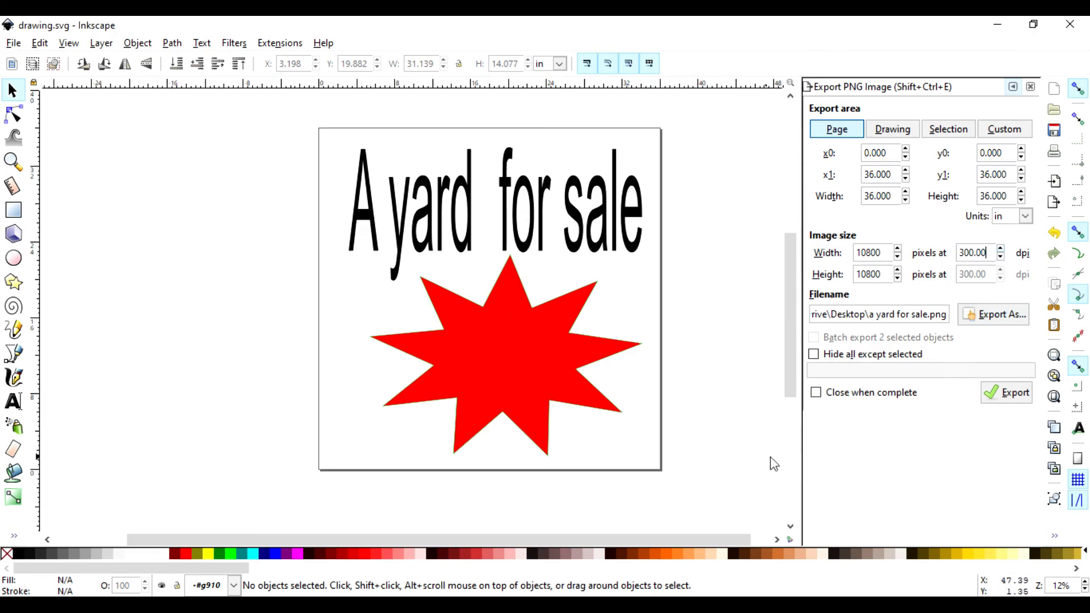
# - Export the page as the PNG file "a yard for sale" on the Desktop
pyautogui.click(1007, 398)
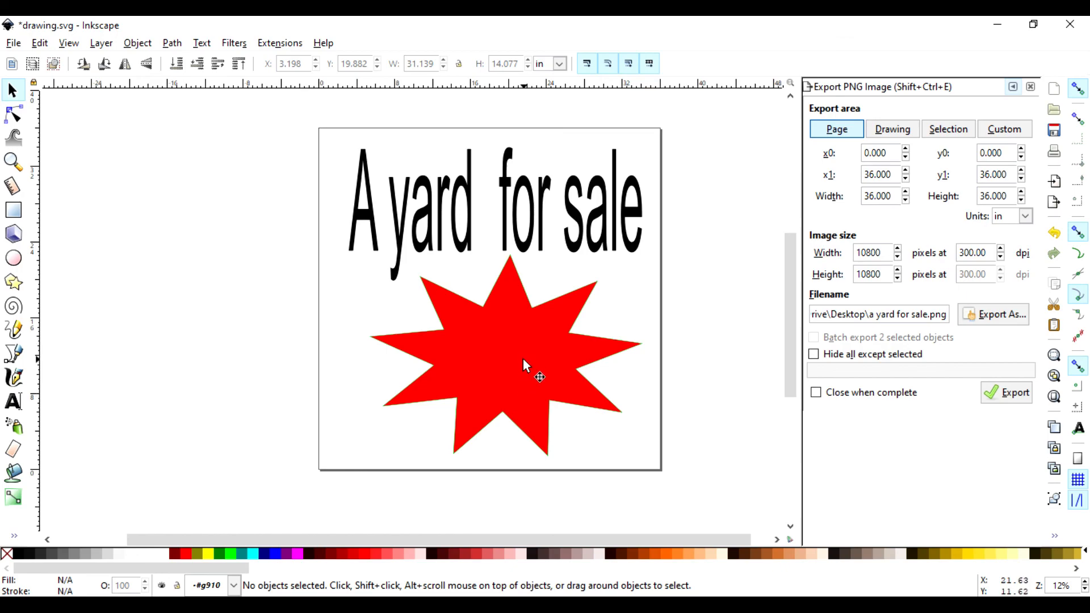
pyautogui.moveTo(431, 540); pyautogui.dragTo(396, 540)
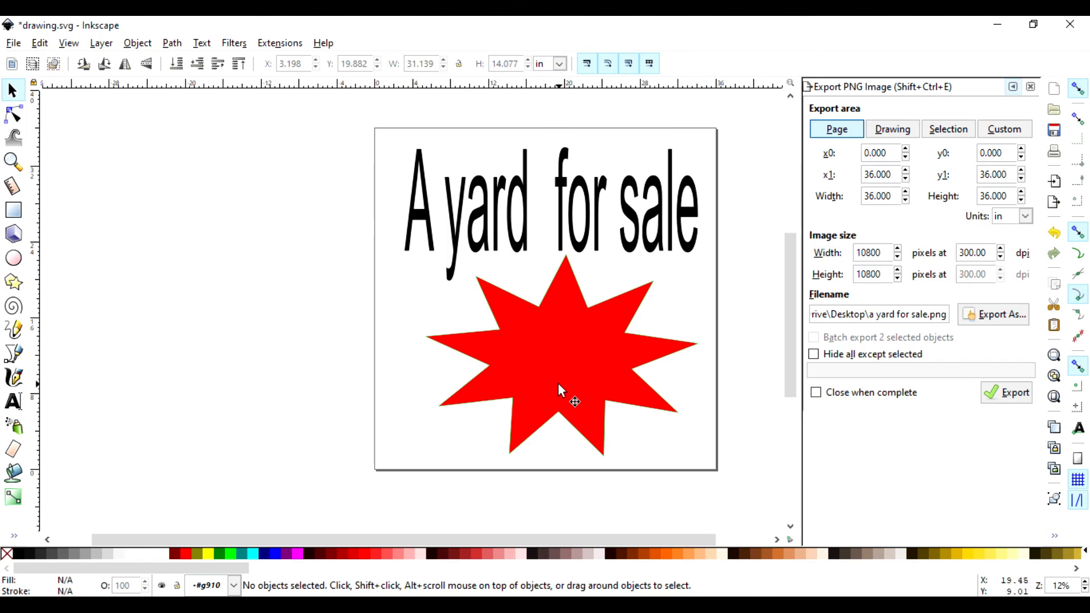